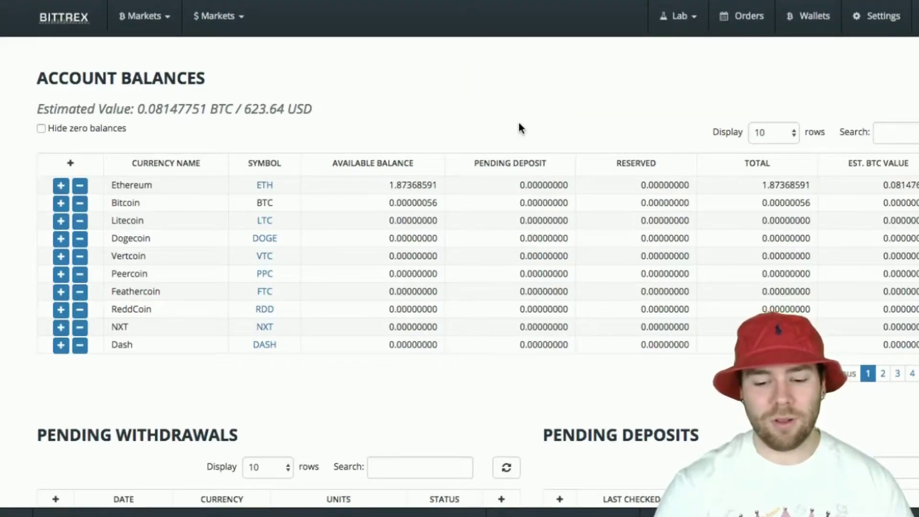
scroll(279, 99, down, 1)
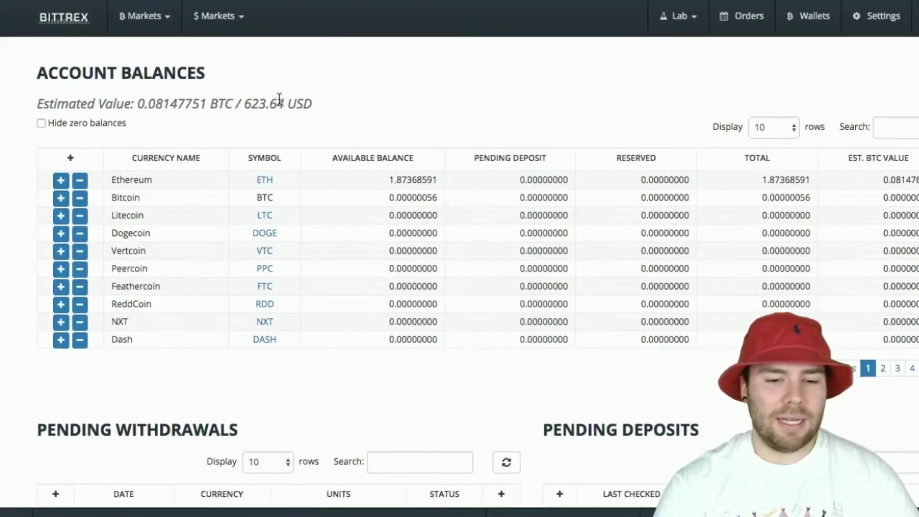
scroll(279, 99, up, 1)
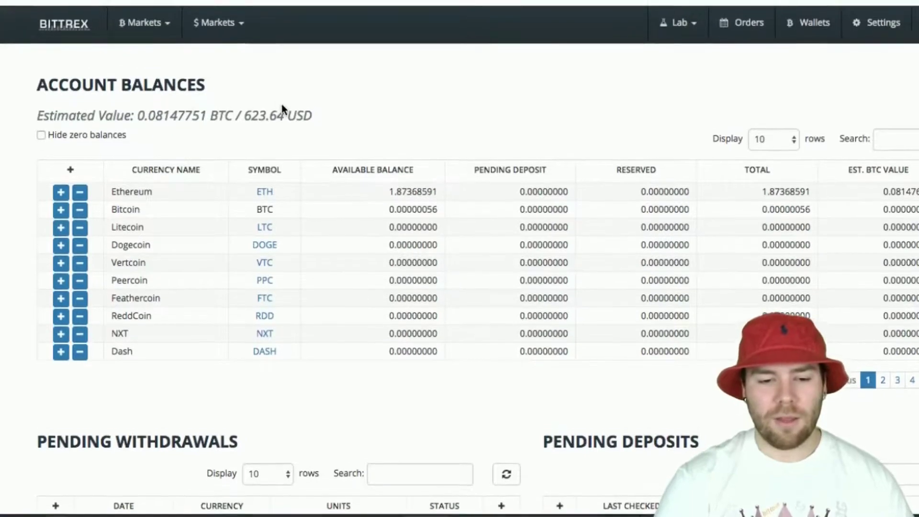
scroll(325, 104, down, 1)
scroll(325, 106, up, 1)
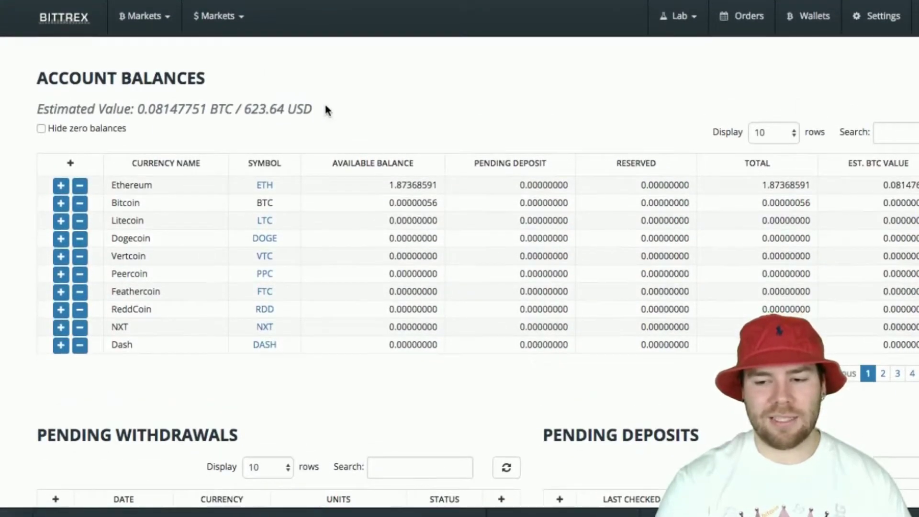
scroll(325, 106, down, 1)
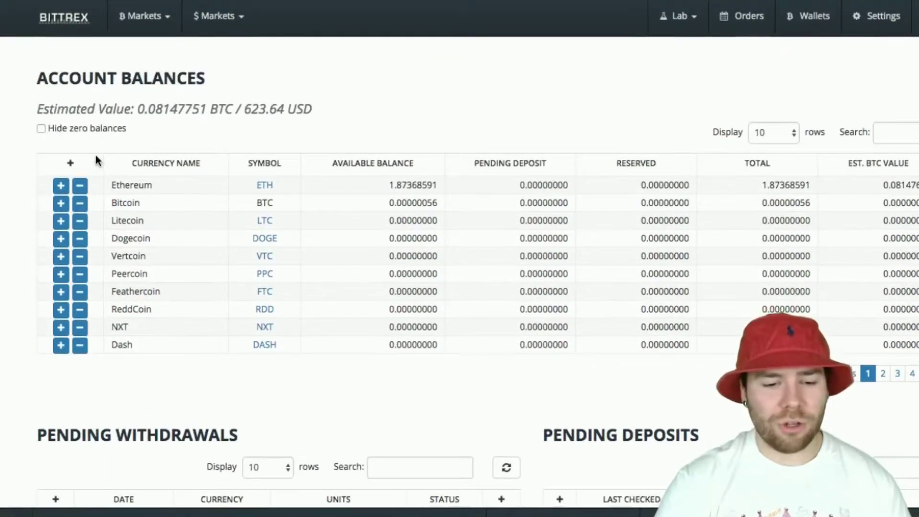
click(97, 191)
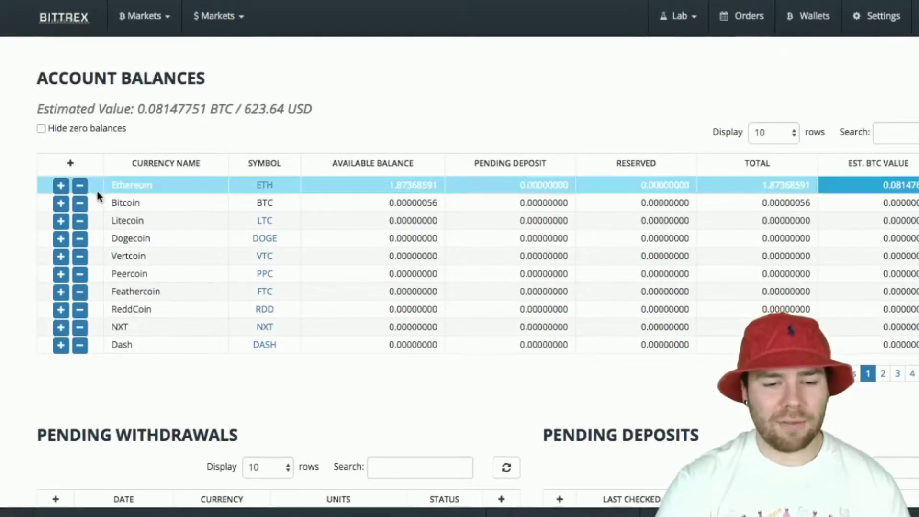
Search the account balances for "omg", then clear the search
click(890, 129)
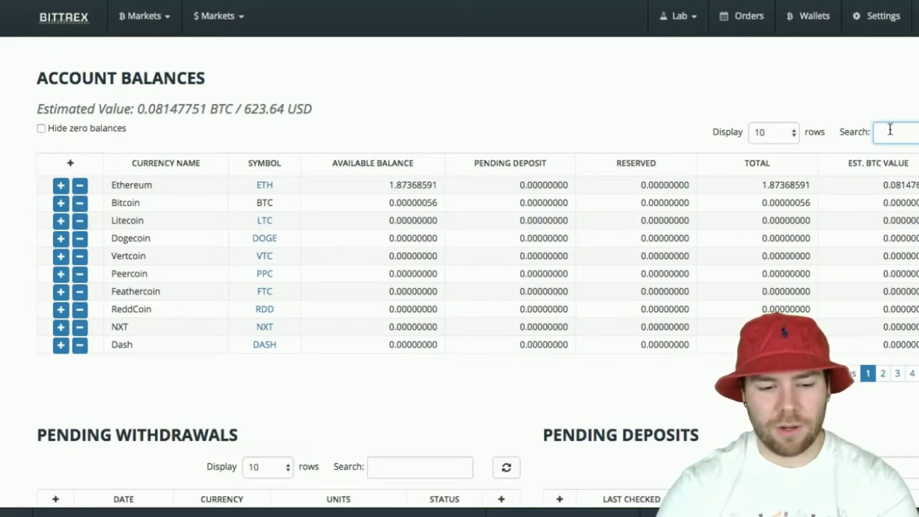
text(omg)
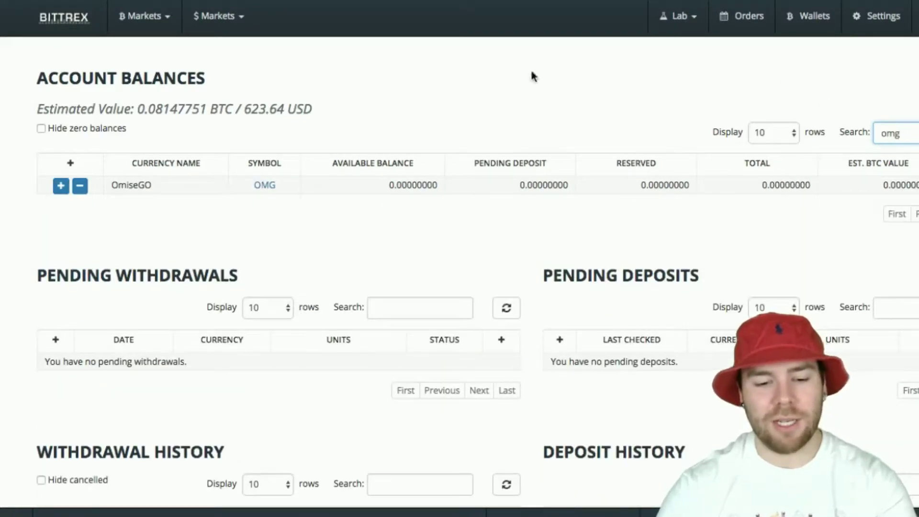
key(BackSpace)
key(BackSpace)
key(BackSpace)
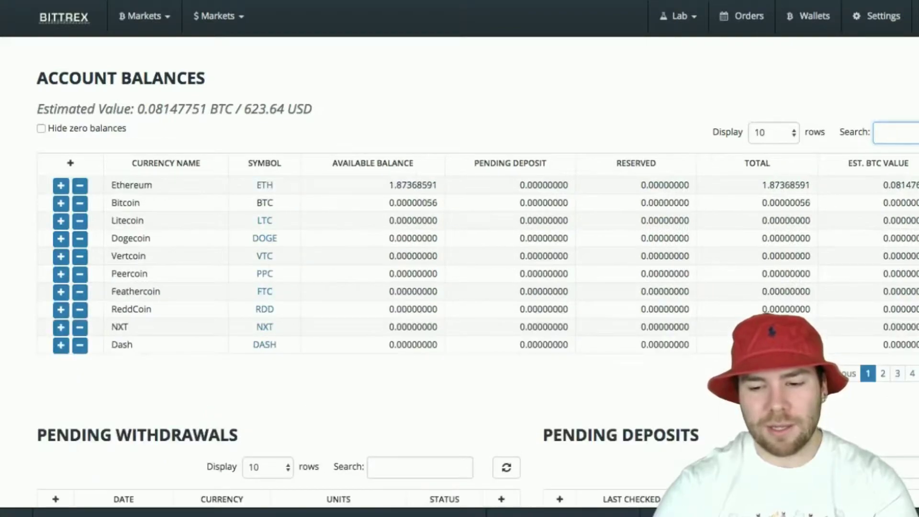
Search the account balances for "rise" and clear the search again
text(r)
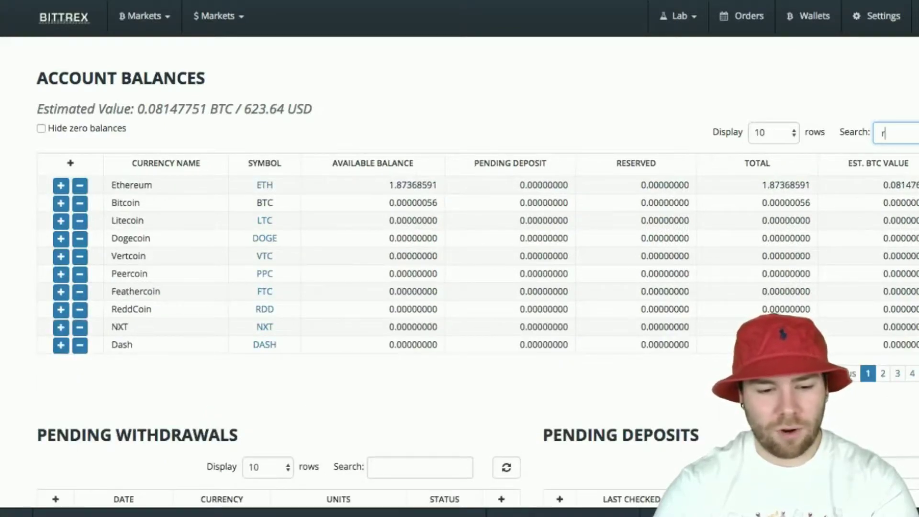
text(ise)
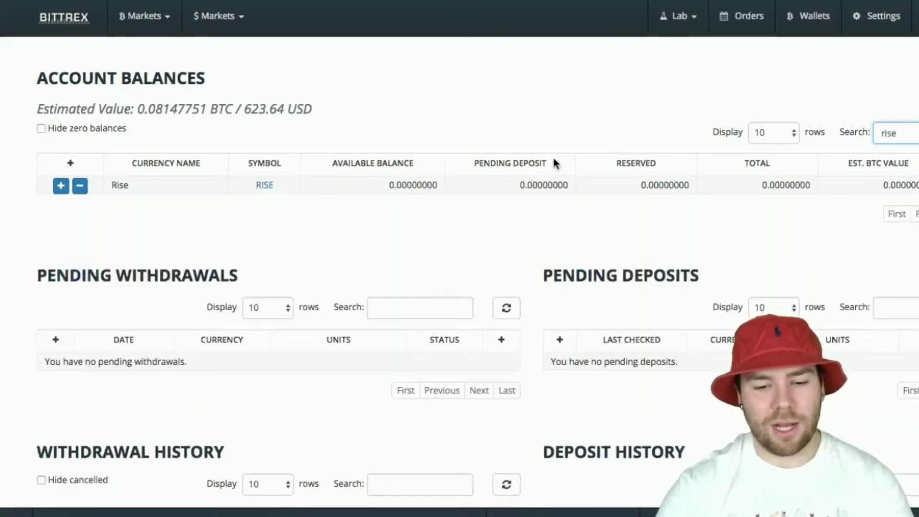
drag(904, 133, 869, 131)
key(BackSpace)
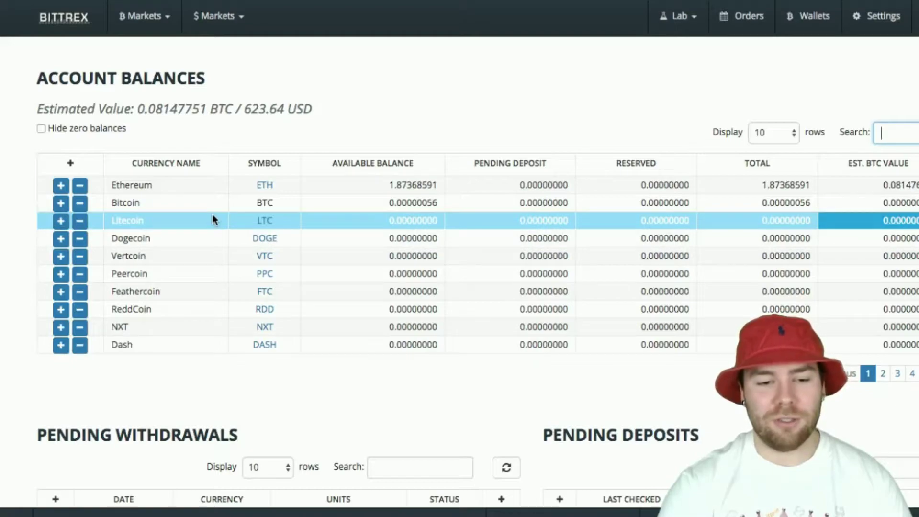
Look through the Bitcoin and US dollar market lists
click(162, 16)
click(211, 16)
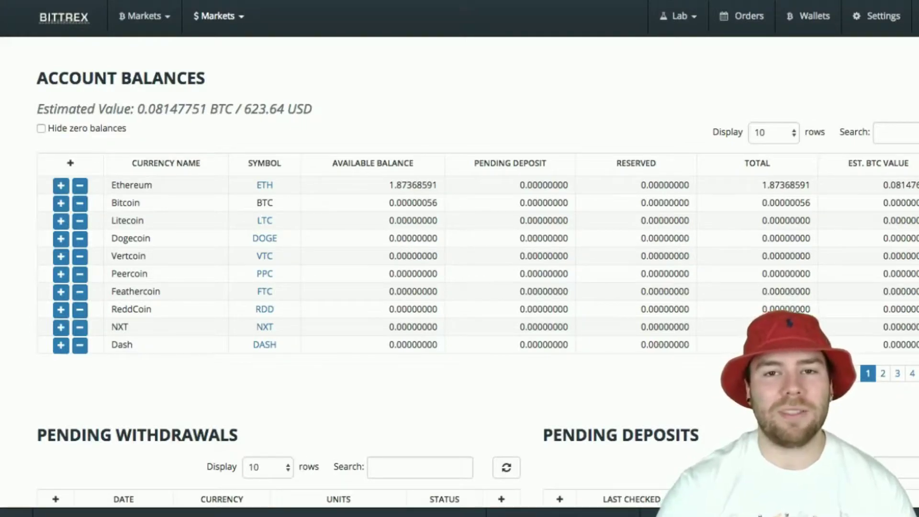
scroll(332, 108, down, 1)
scroll(331, 110, up, 1)
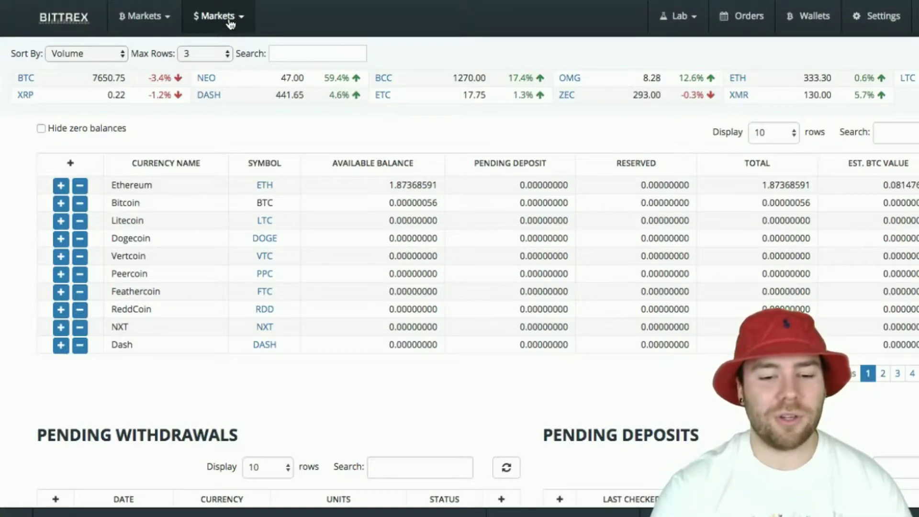
click(230, 21)
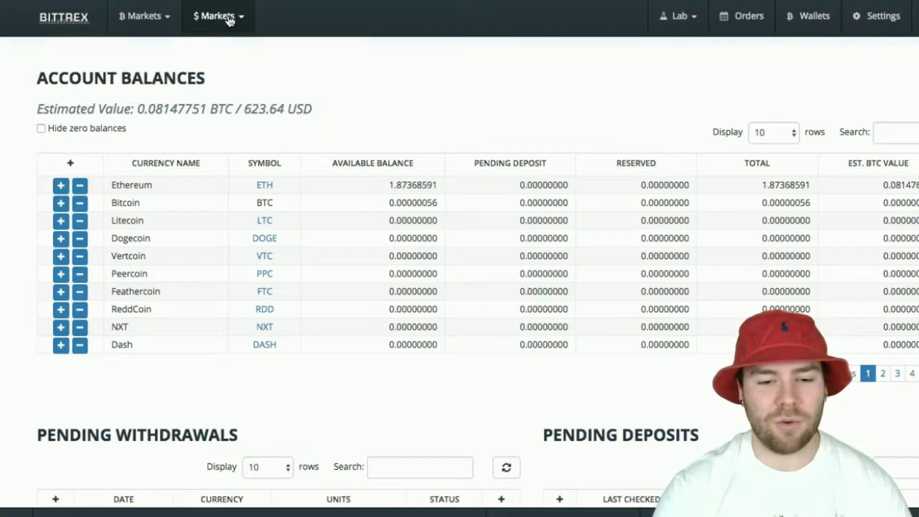
click(230, 21)
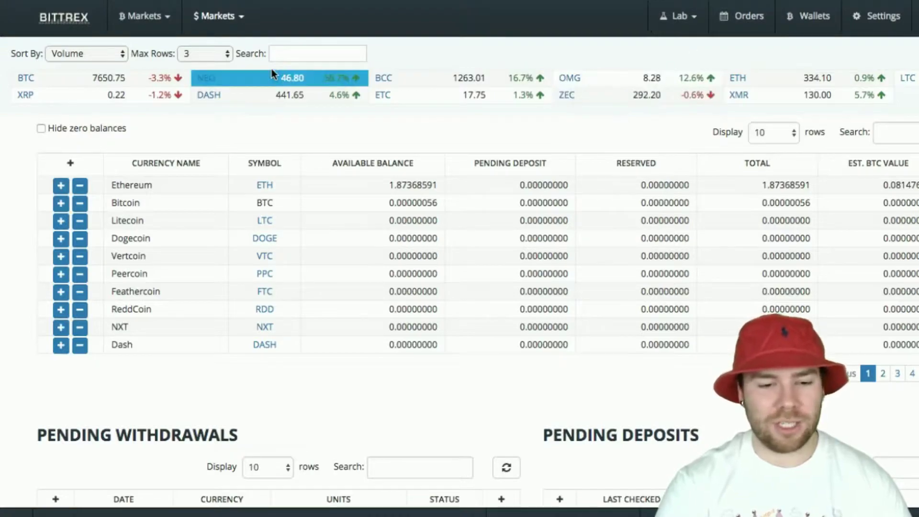
mouse_move(172, 17)
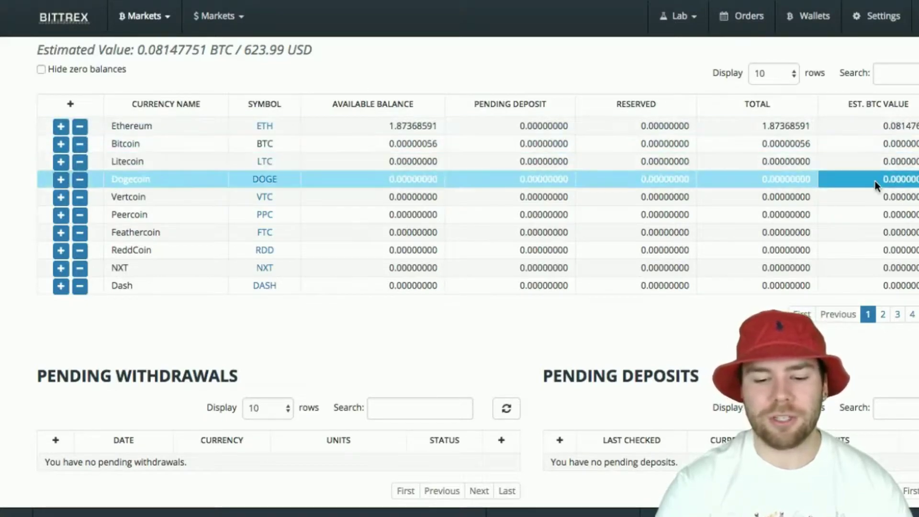
View the Ethereum deposit details with the hex deposit address, and close them
scroll(875, 181, up, 1)
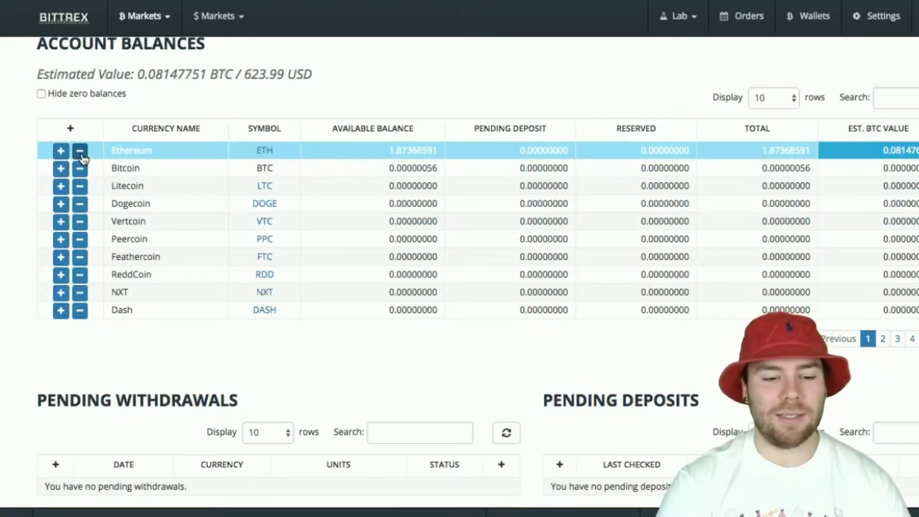
click(61, 151)
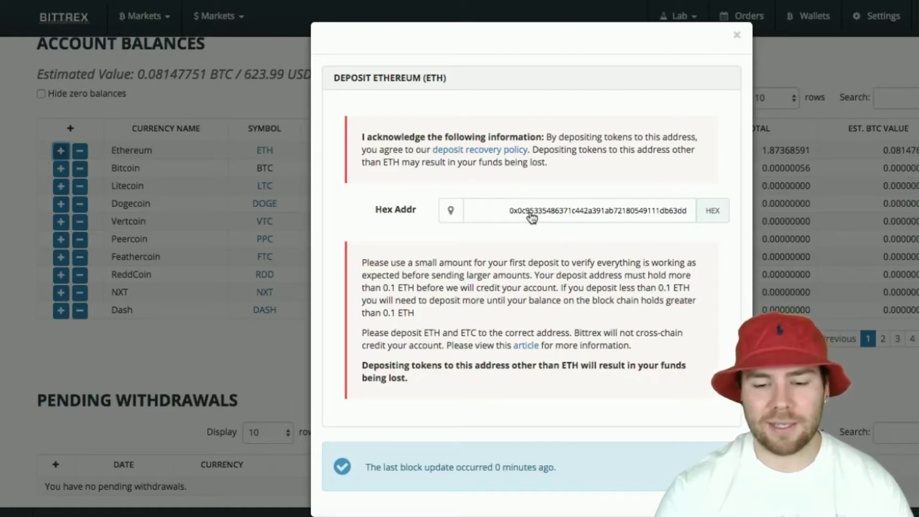
click(568, 216)
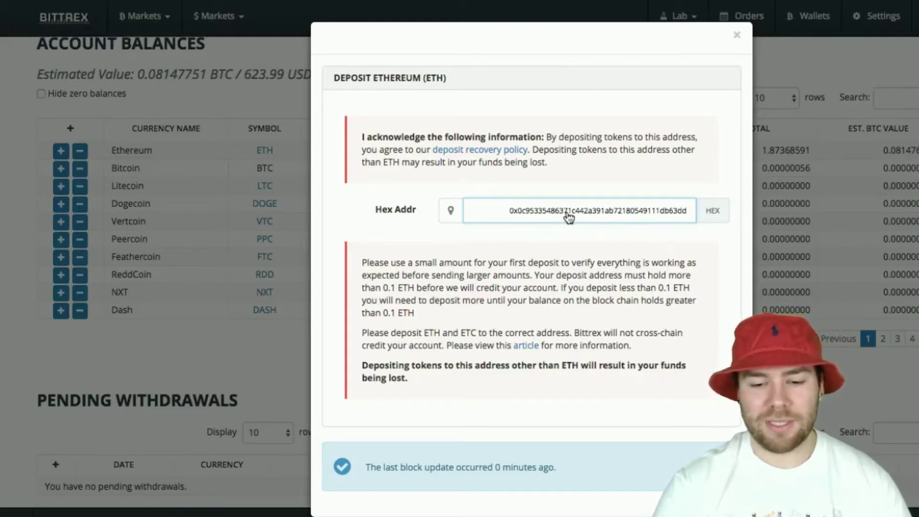
click(738, 36)
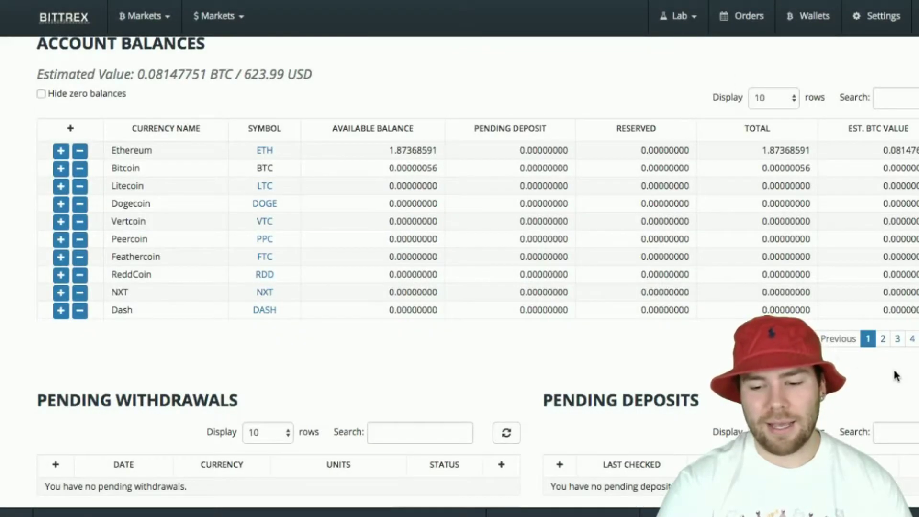
Review the pending withdrawals and deposits and the withdrawal and deposit history below the account balances
scroll(897, 376, down, 3)
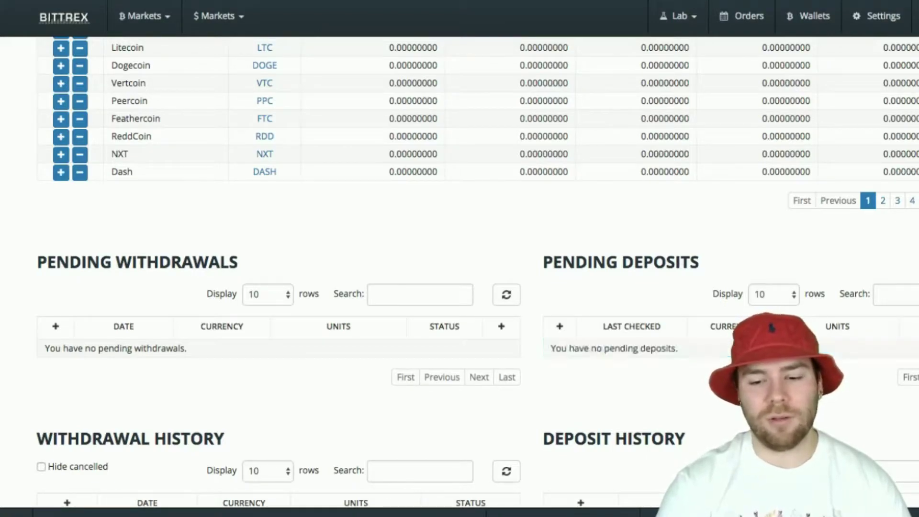
scroll(915, 353, up, 3)
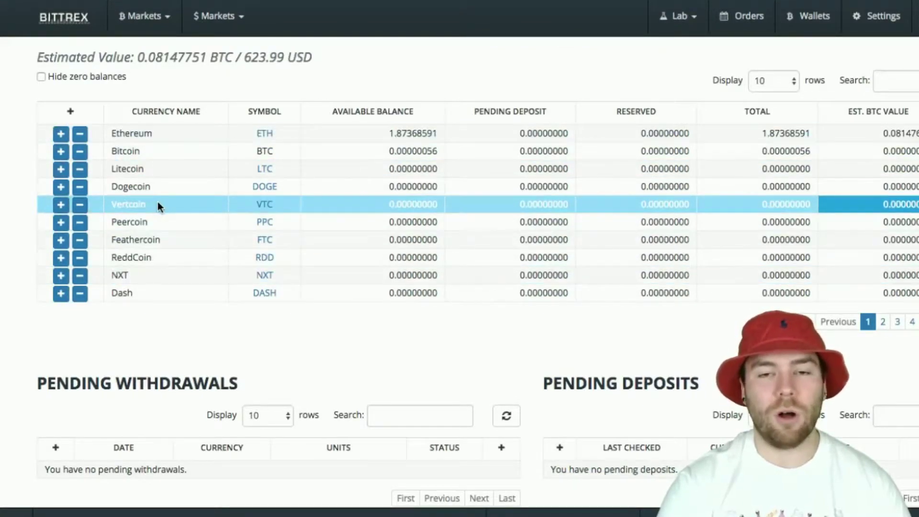
scroll(570, 236, down, 3)
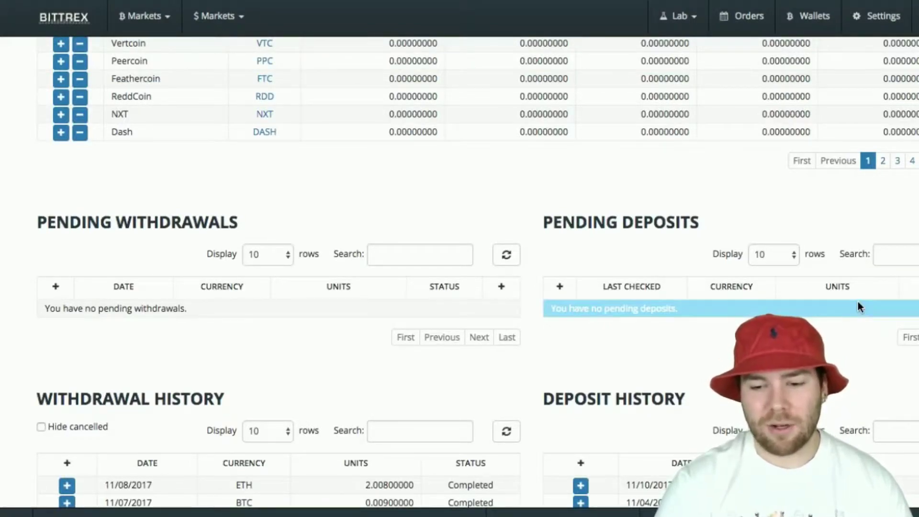
scroll(870, 234, down, 1)
scroll(871, 233, down, 1)
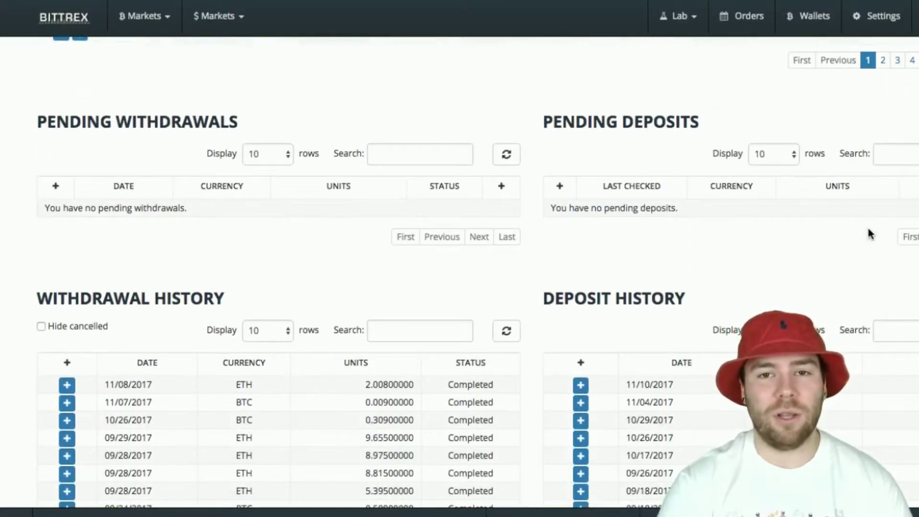
scroll(870, 233, up, 5)
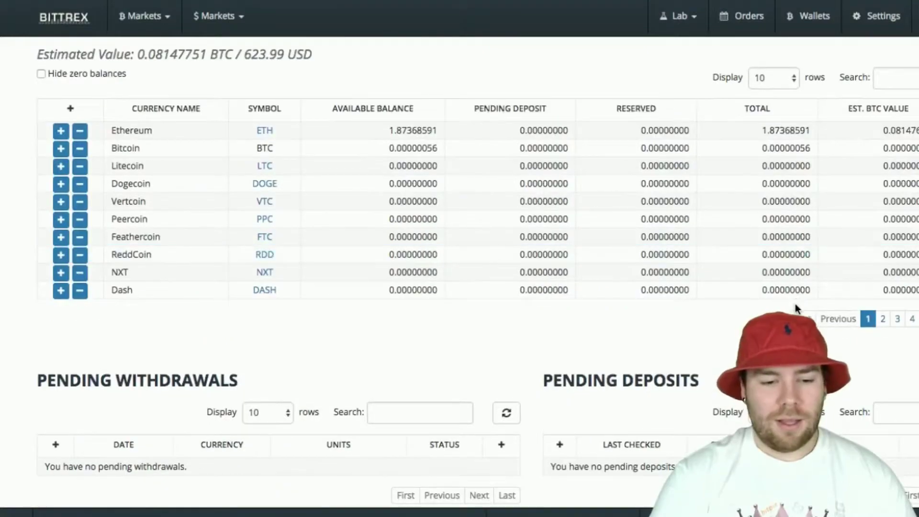
Open the Ethereum withdrawal form and go through its hex address and quantity fields, leaving the quantity at 0
click(80, 131)
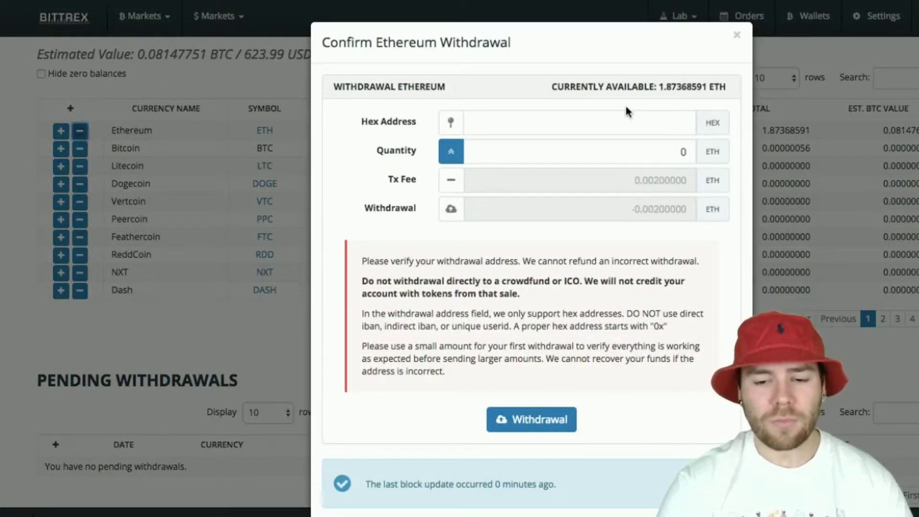
click(639, 123)
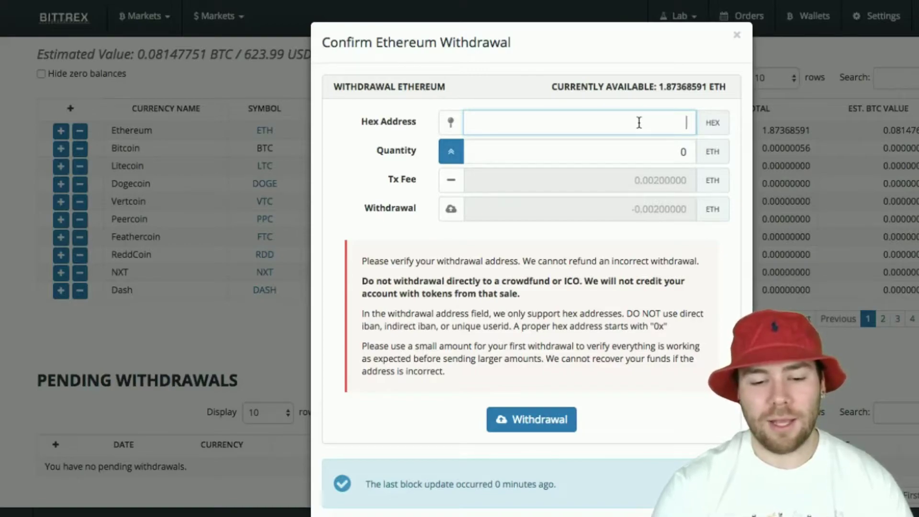
click(676, 146)
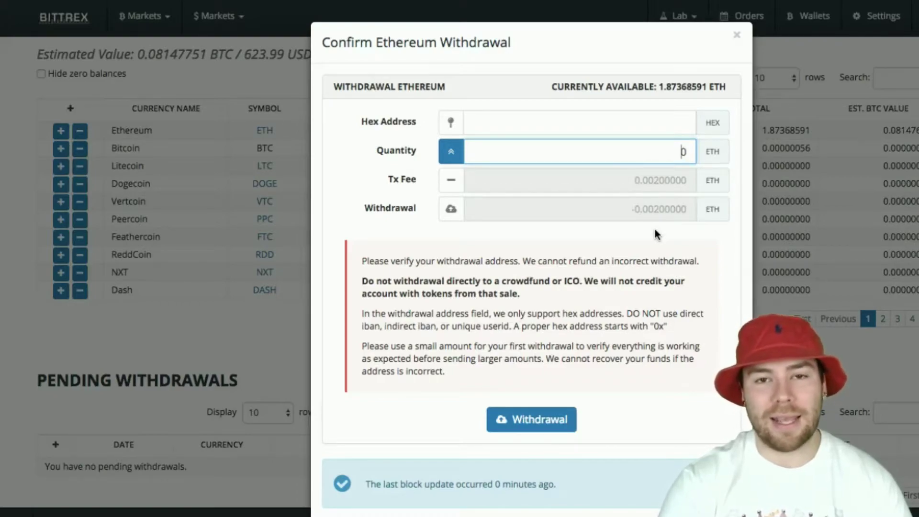
scroll(654, 196, down, 1)
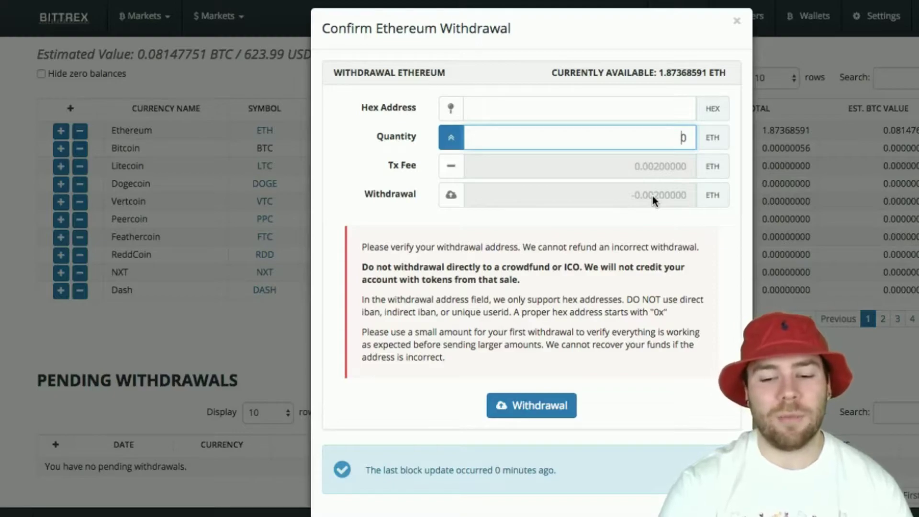
scroll(619, 180, up, 1)
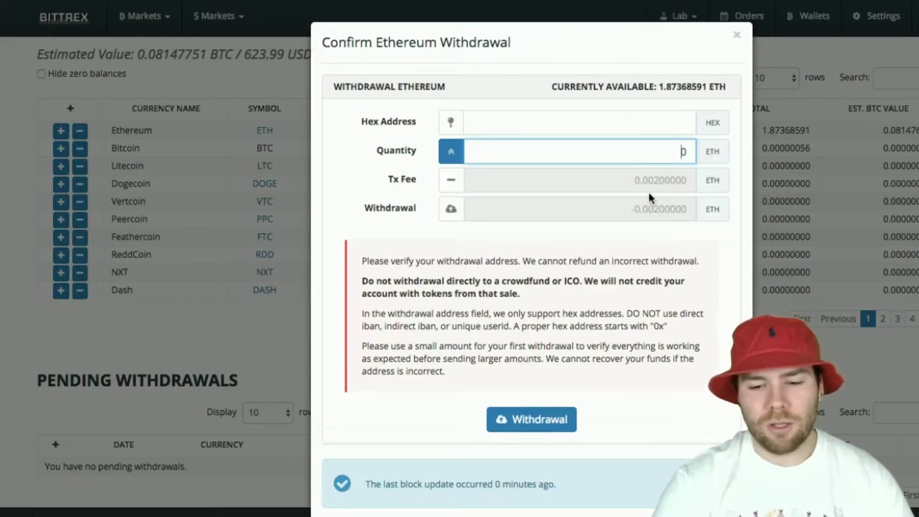
text(0)
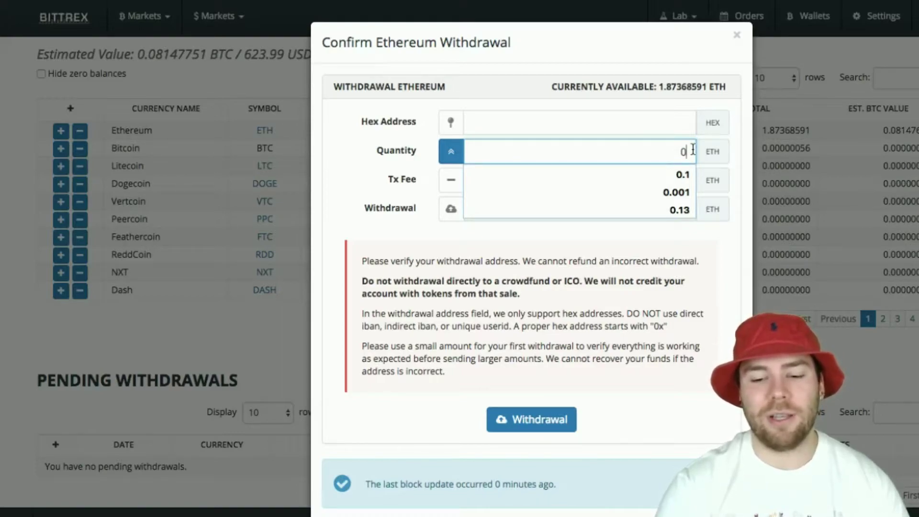
click(729, 127)
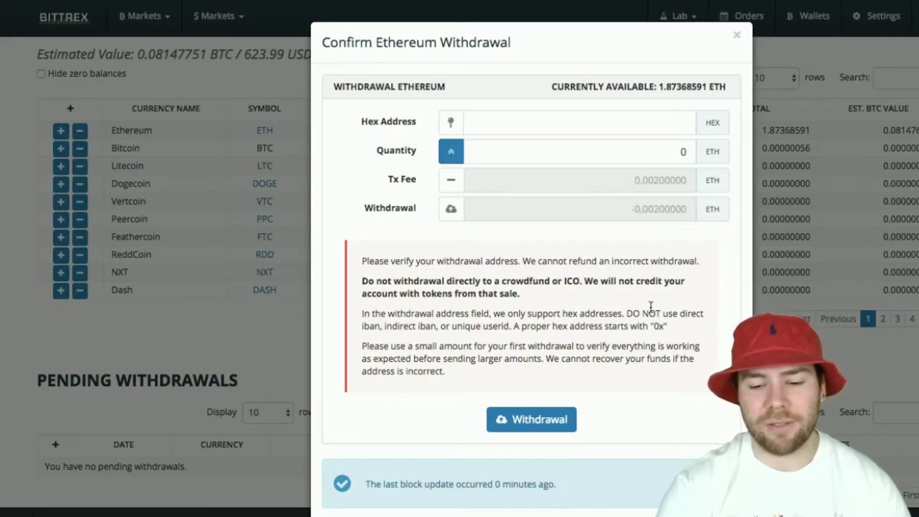
Submit an Ethereum withdrawal of 1 ETH to the hex address "xaeferfwxf" and go to the two-factor authentication code entry
scroll(651, 306, down, 1)
text(xaeferfwxf)
click(686, 139)
key(BackSpace)
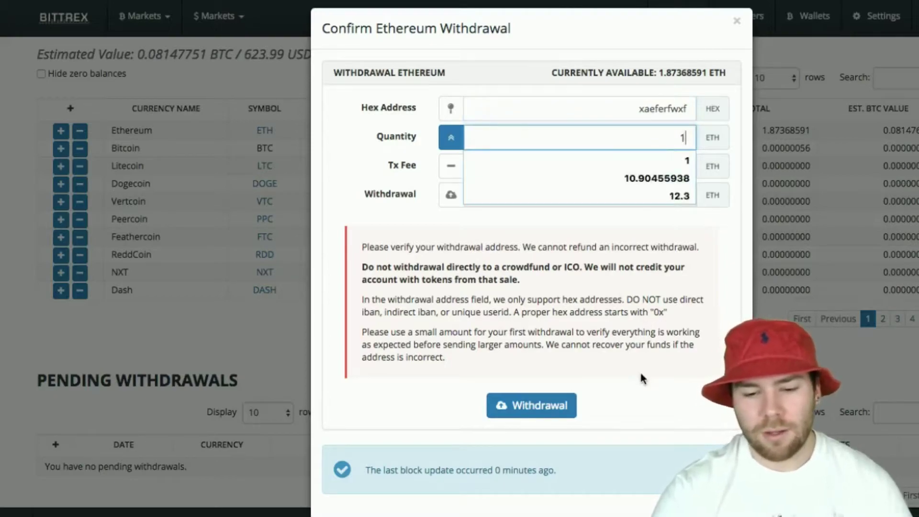
key(Down)
key(Return)
click(527, 405)
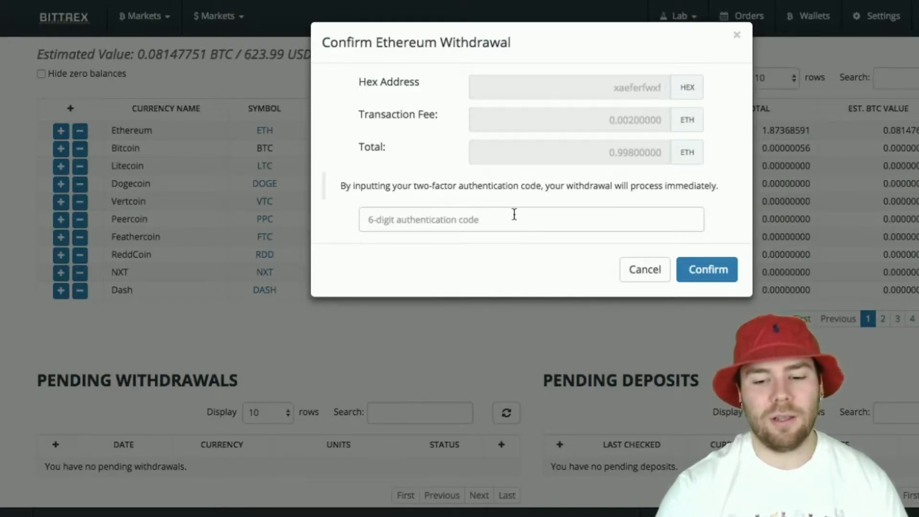
click(475, 220)
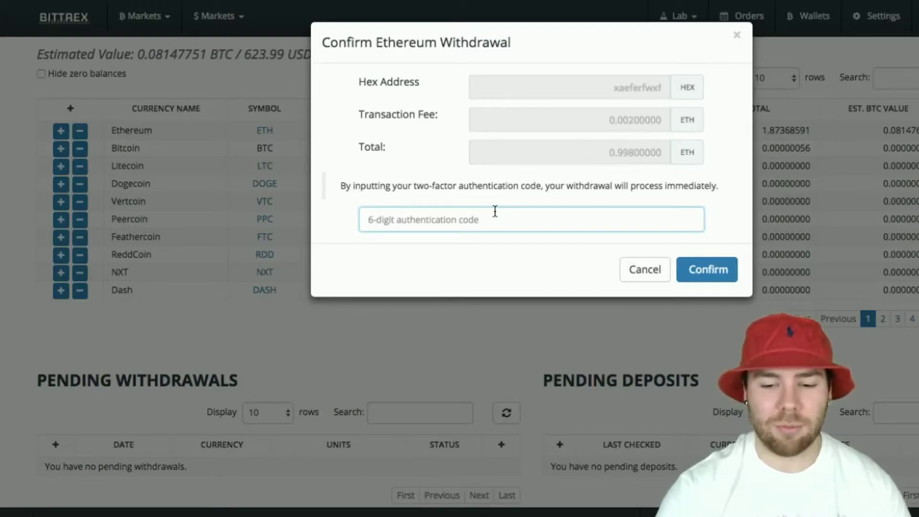
Cancel the Ethereum withdrawal confirmation and go over the account balances and the pending withdrawals section
click(648, 269)
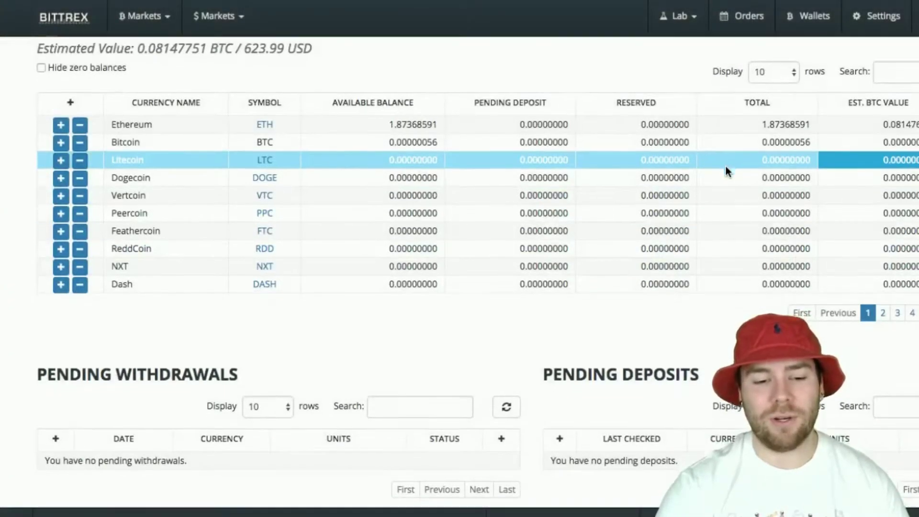
scroll(726, 166, down, 1)
scroll(726, 171, up, 2)
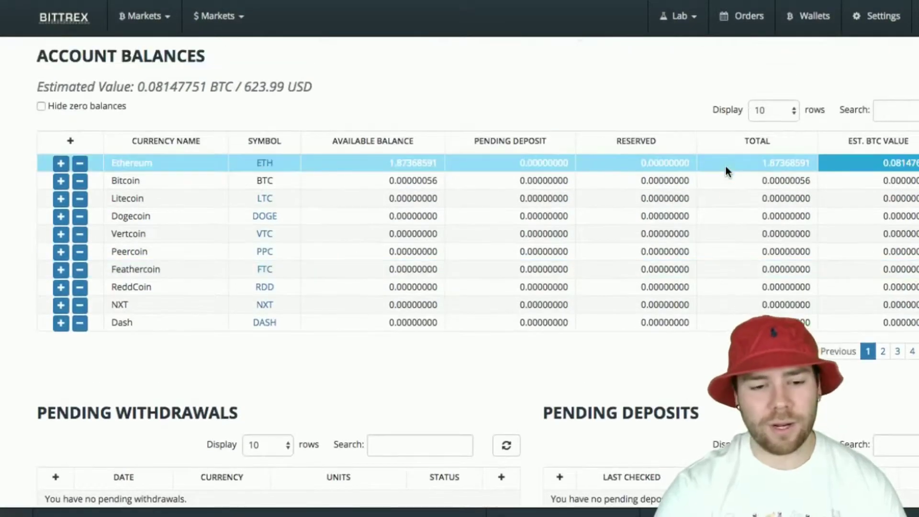
scroll(726, 170, down, 1)
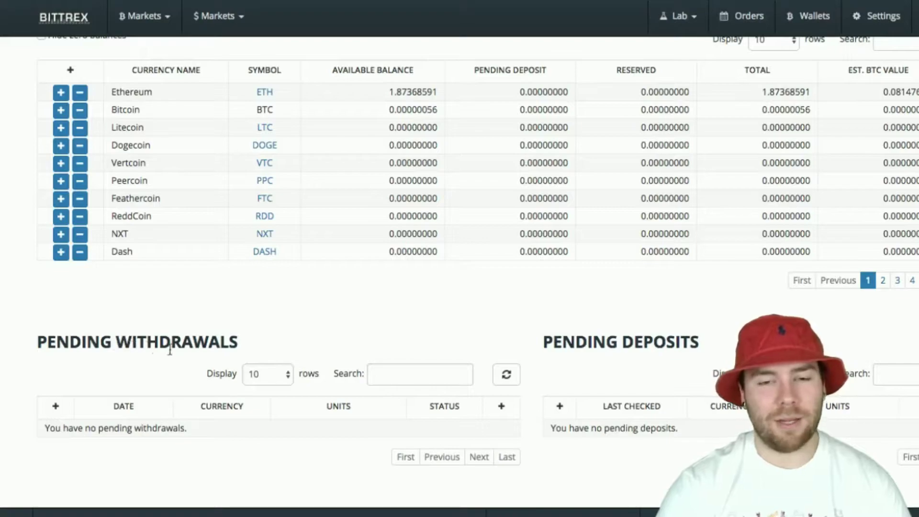
scroll(293, 383, down, 1)
scroll(215, 324, up, 1)
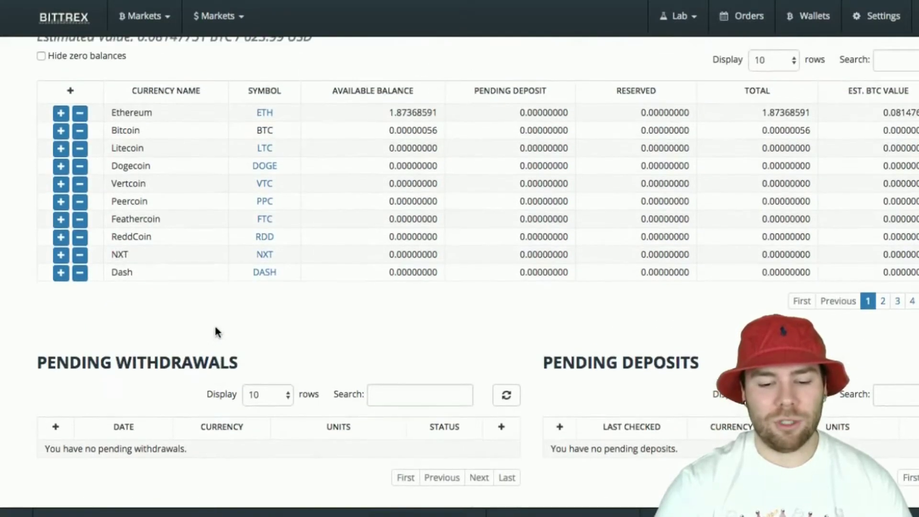
scroll(215, 323, up, 1)
scroll(215, 331, down, 1)
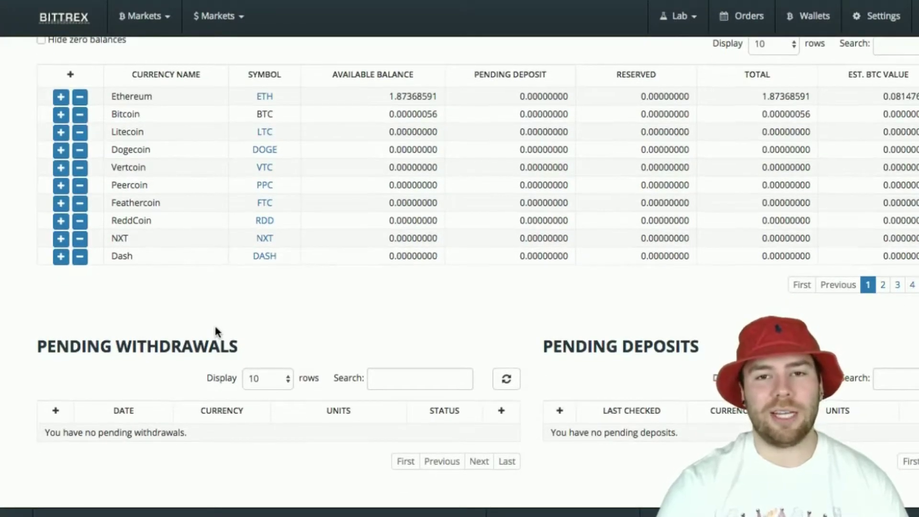
scroll(215, 327, up, 1)
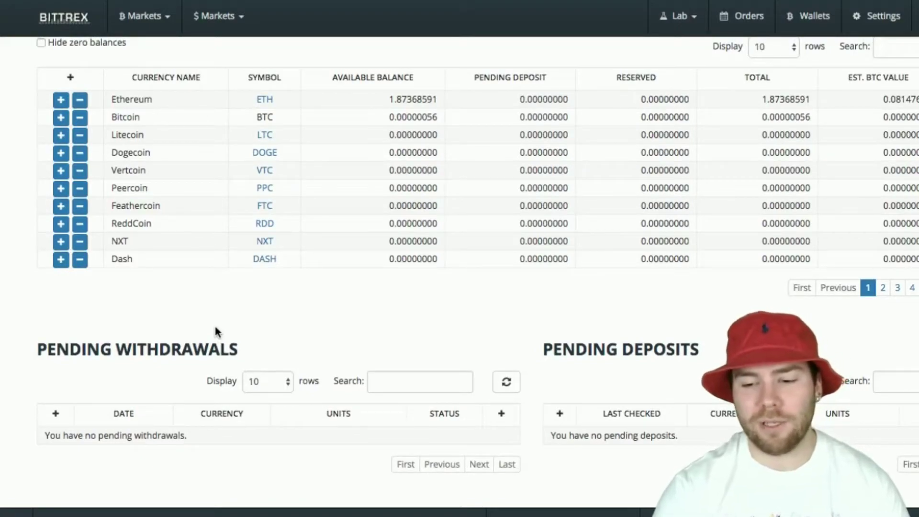
scroll(215, 327, up, 3)
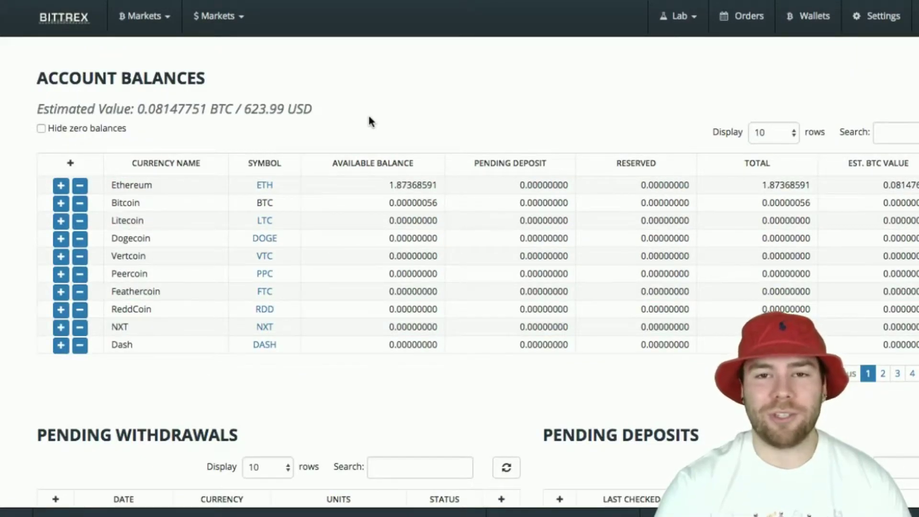
scroll(369, 117, down, 3)
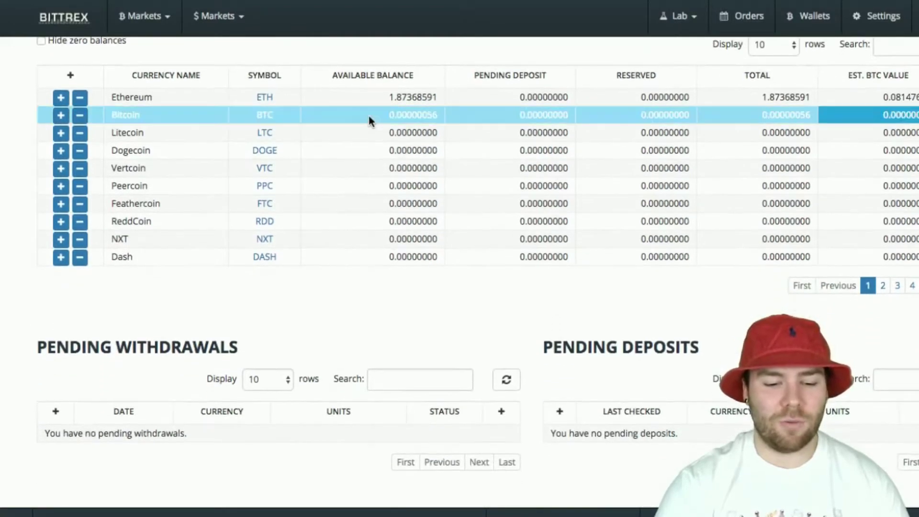
scroll(369, 117, up, 3)
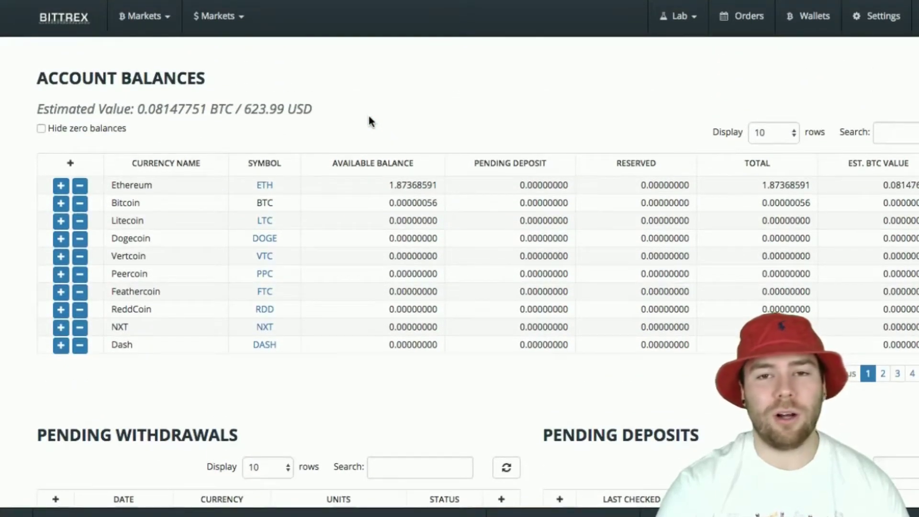
scroll(369, 121, down, 1)
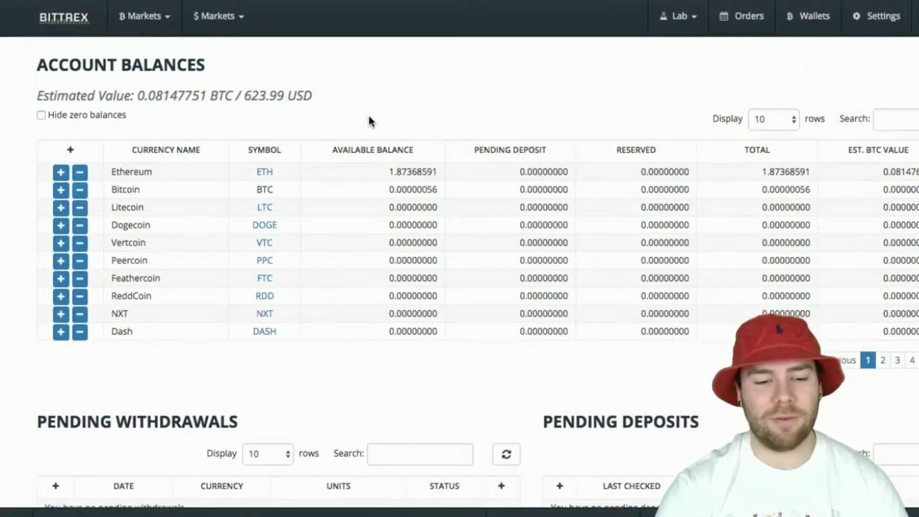
scroll(369, 121, down, 4)
scroll(369, 121, up, 3)
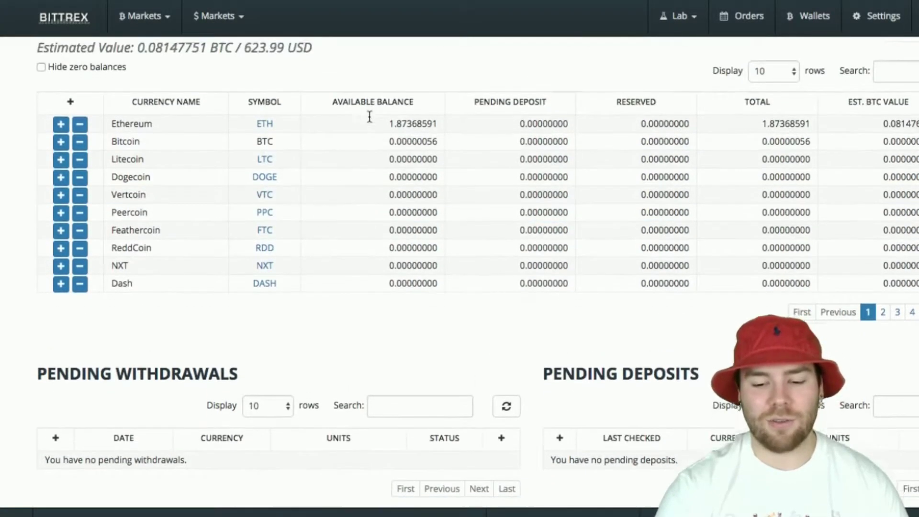
scroll(369, 120, down, 2)
scroll(369, 119, up, 3)
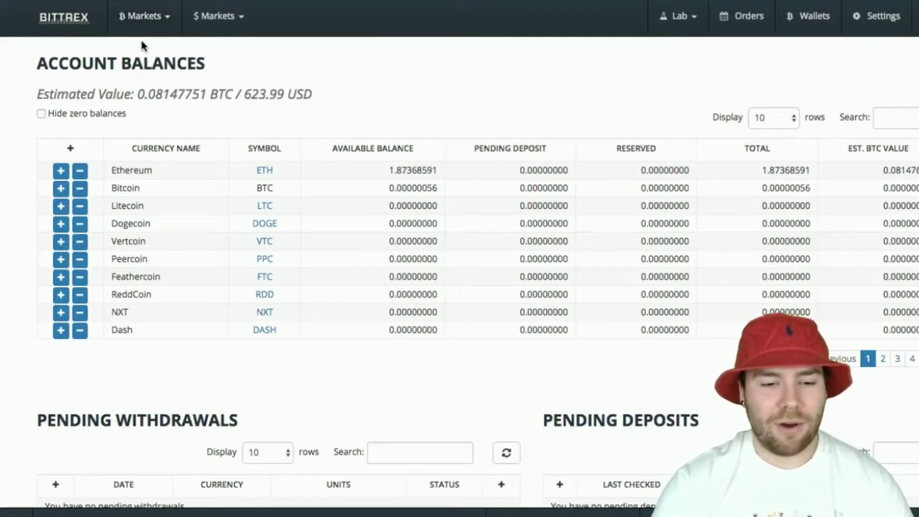
Search the Bitcoin markets for "eth" and clear the search to list all coins again
click(142, 19)
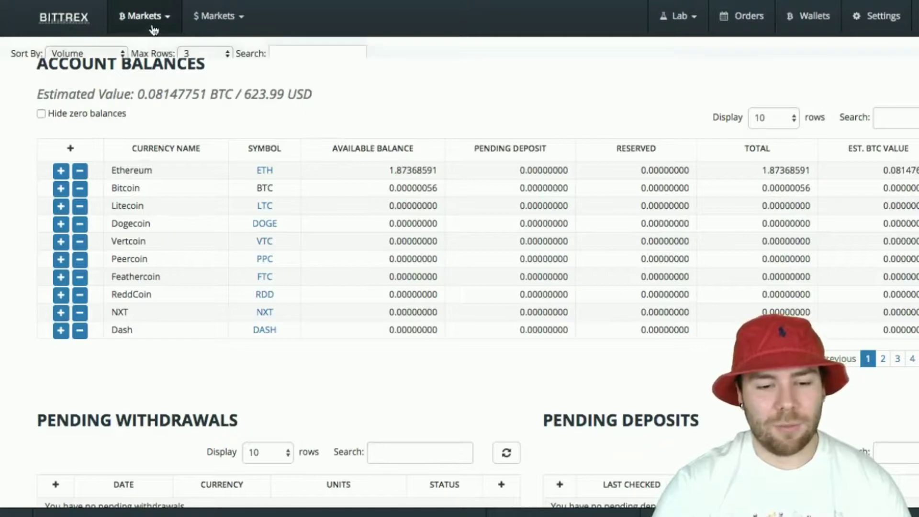
click(282, 53)
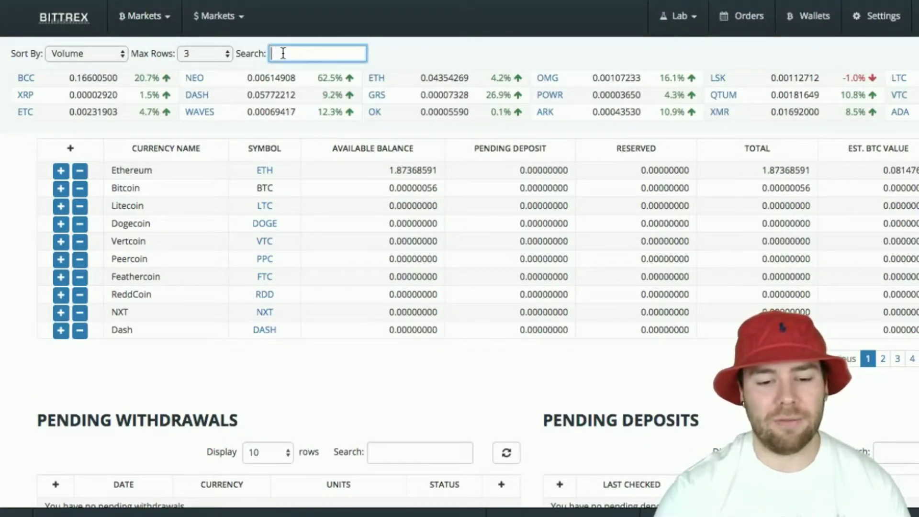
text(eth)
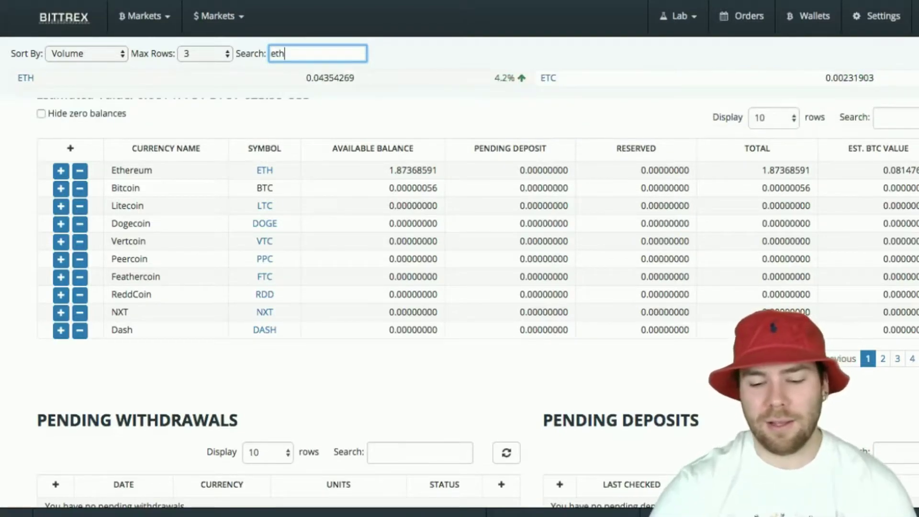
key(BackSpace)
key(BackSpace)
key(BackSpace)
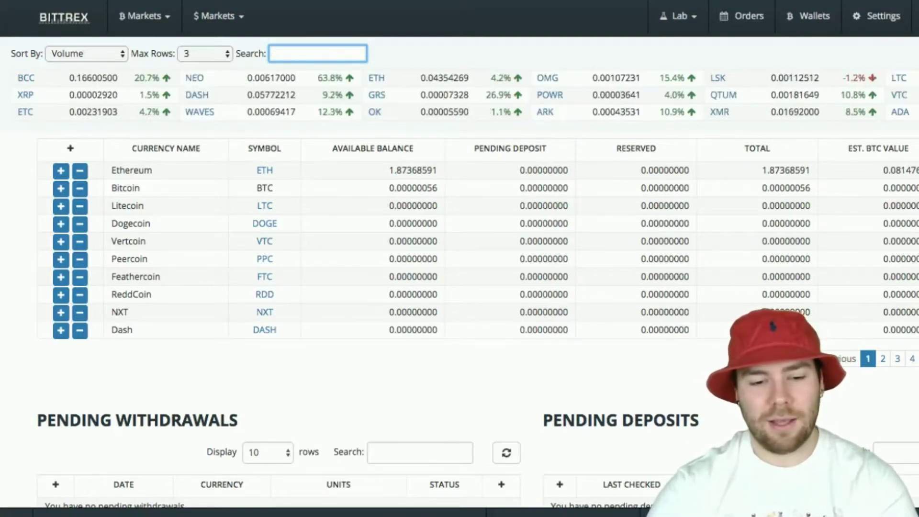
Open the Bitcoin Cash (BCC) market and view its buy and sell forms and order book
click(26, 78)
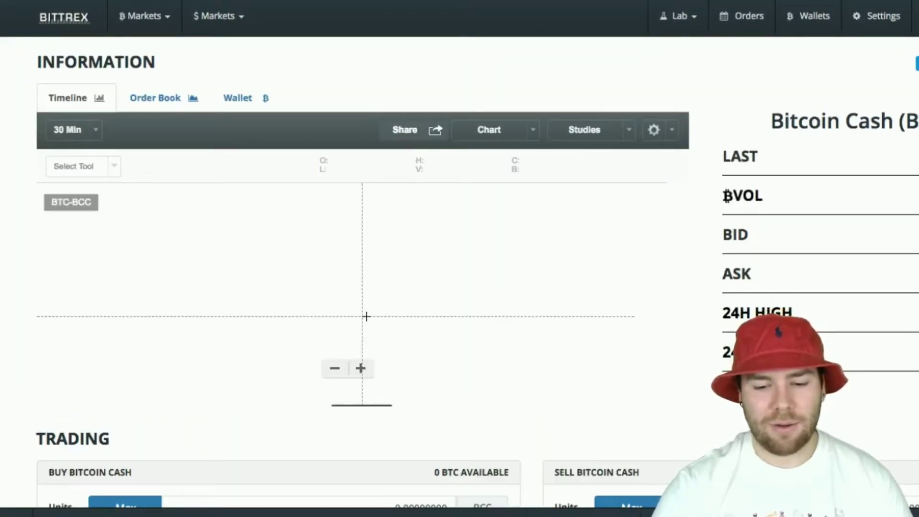
scroll(367, 316, down, 6)
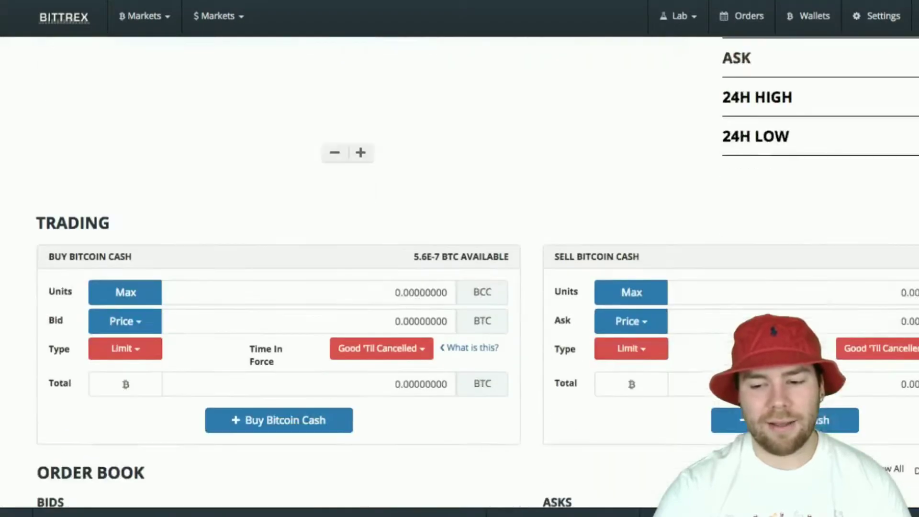
scroll(563, 293, down, 1)
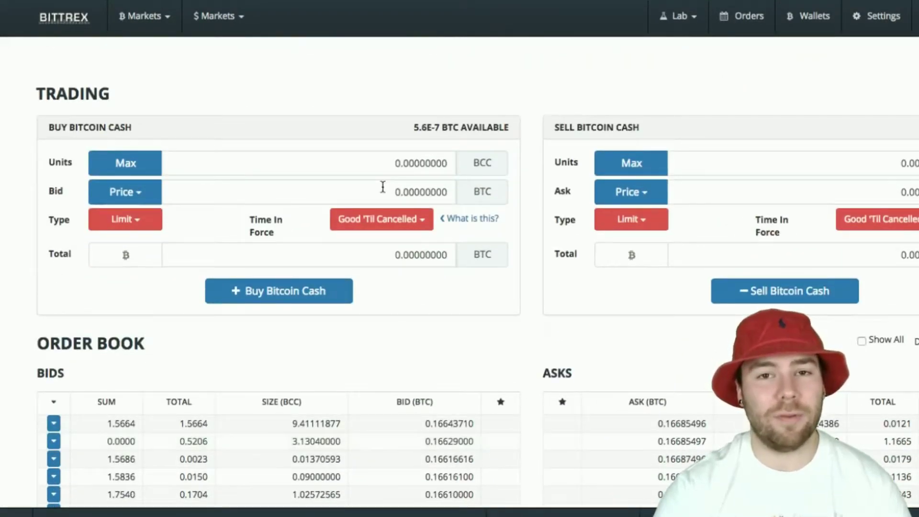
scroll(414, 218, up, 2)
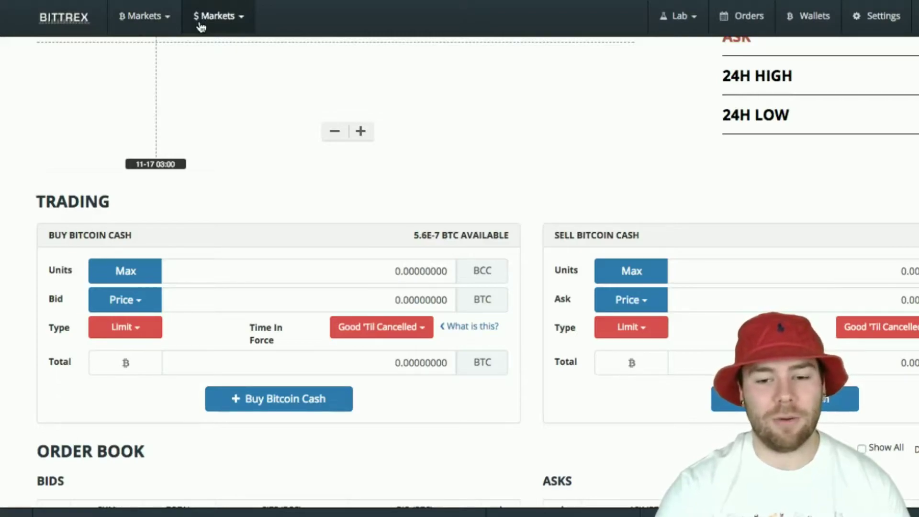
Search the Bitcoin markets for "eth", open the Ethereum market and go to its buy and sell forms
click(154, 19)
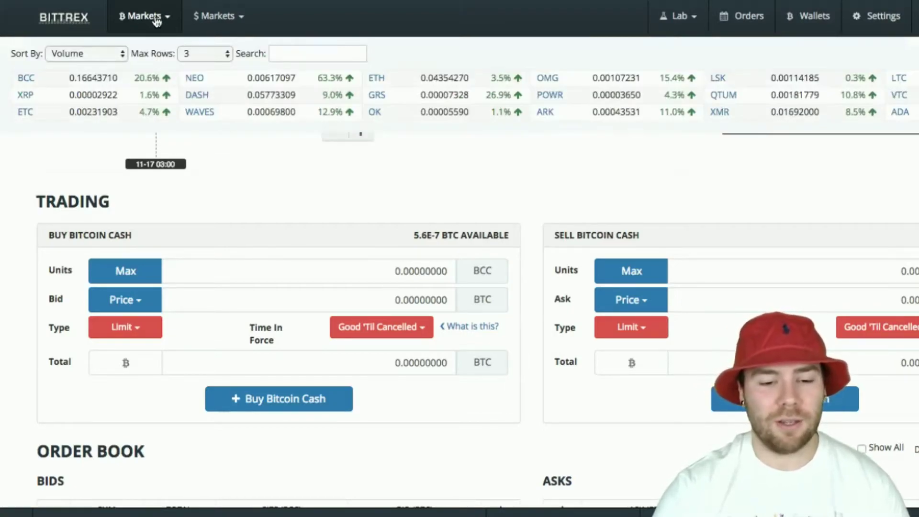
click(275, 55)
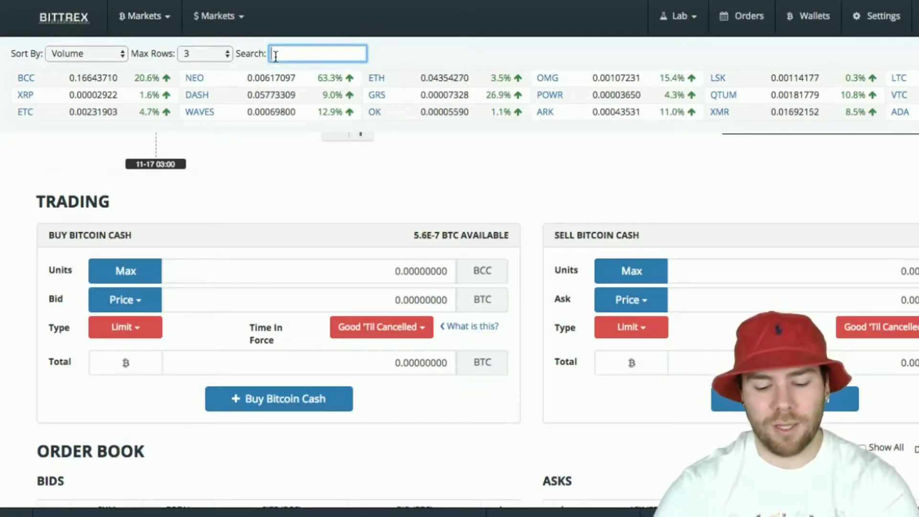
text(eth)
click(20, 82)
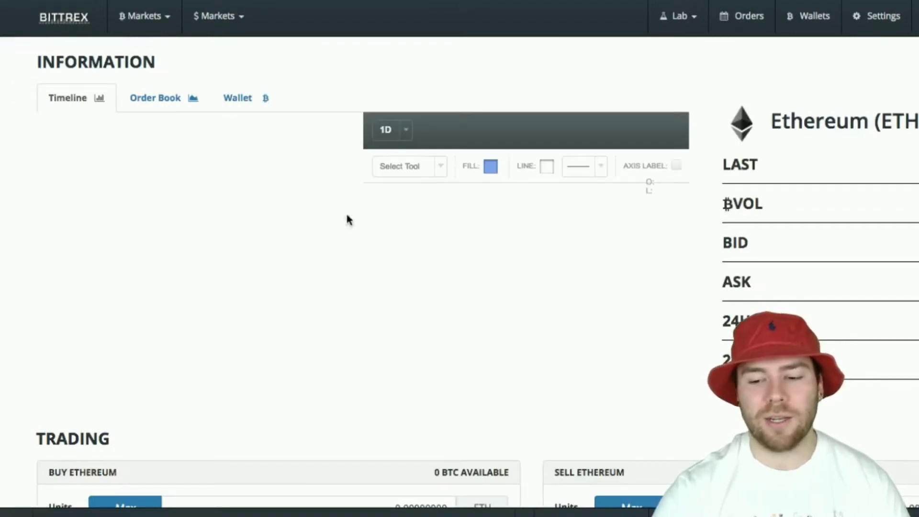
scroll(884, 49, down, 8)
scroll(916, 86, up, 1)
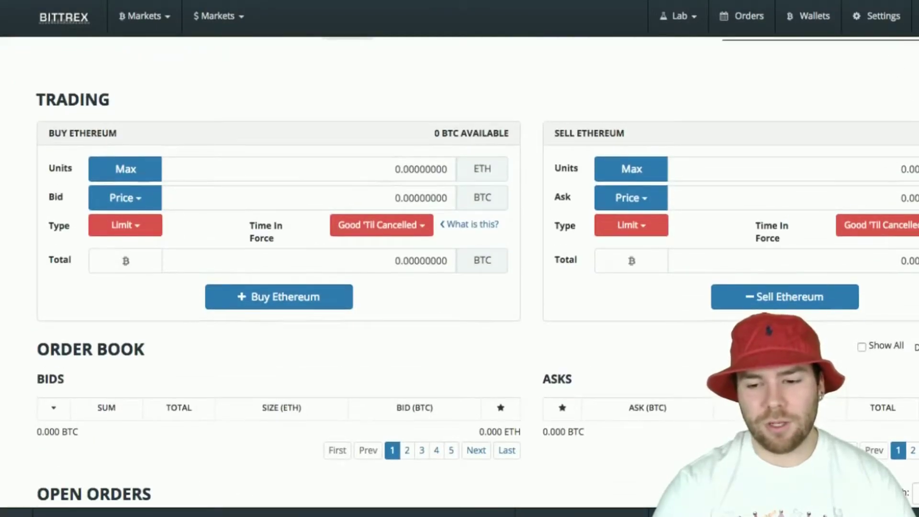
scroll(477, 272, up, 1)
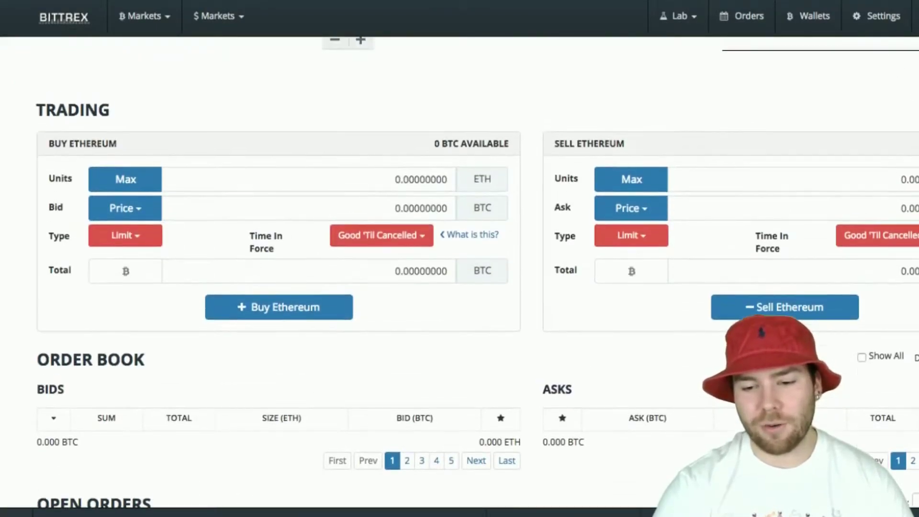
scroll(477, 272, down, 2)
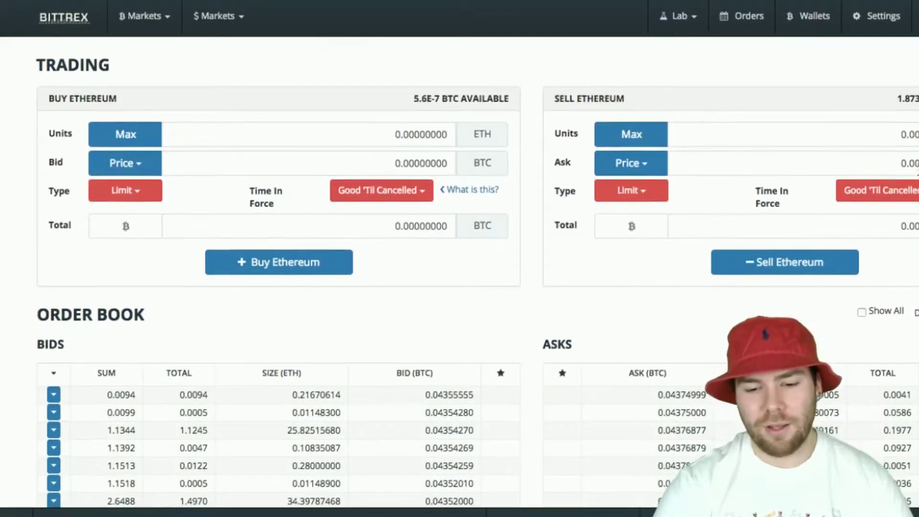
Set the Sell Ethereum units to the maximum and view the Last, Bid and Ask price options without choosing one
click(641, 136)
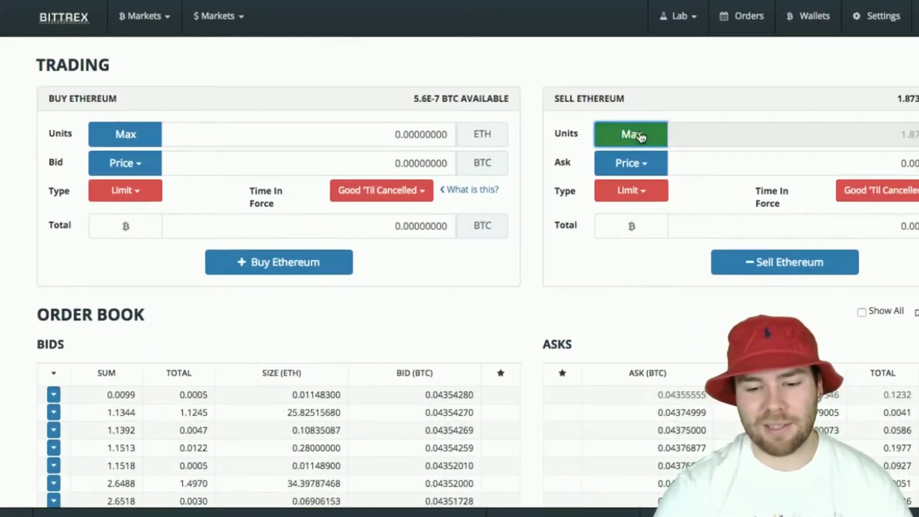
click(641, 165)
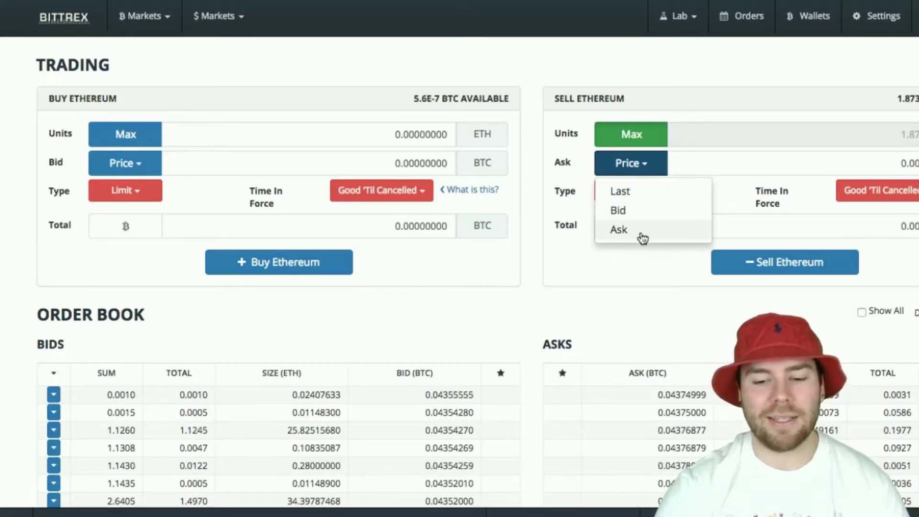
click(620, 302)
Examine the Ethereum market's information section, buy and sell forms, and the bids and asks in its order book
scroll(675, 261, up, 5)
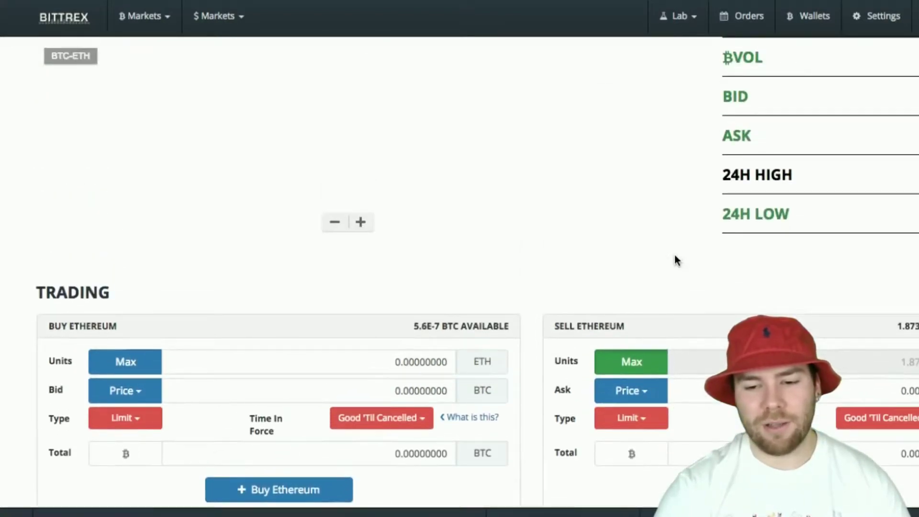
scroll(871, 261, up, 3)
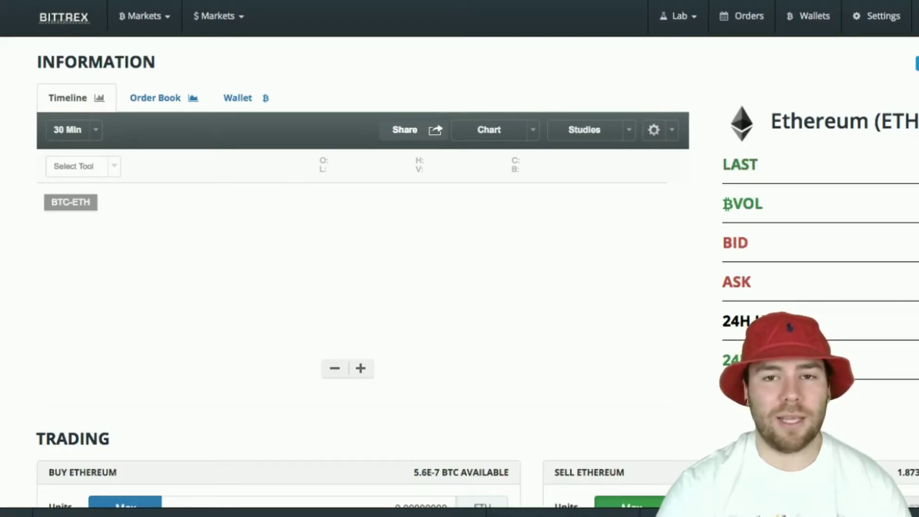
scroll(364, 273, down, 3)
scroll(460, 272, down, 8)
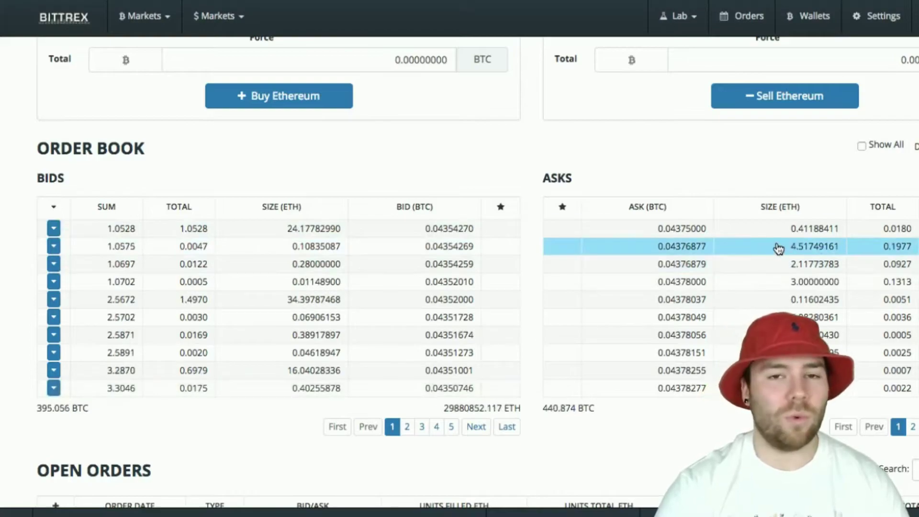
scroll(778, 248, up, 4)
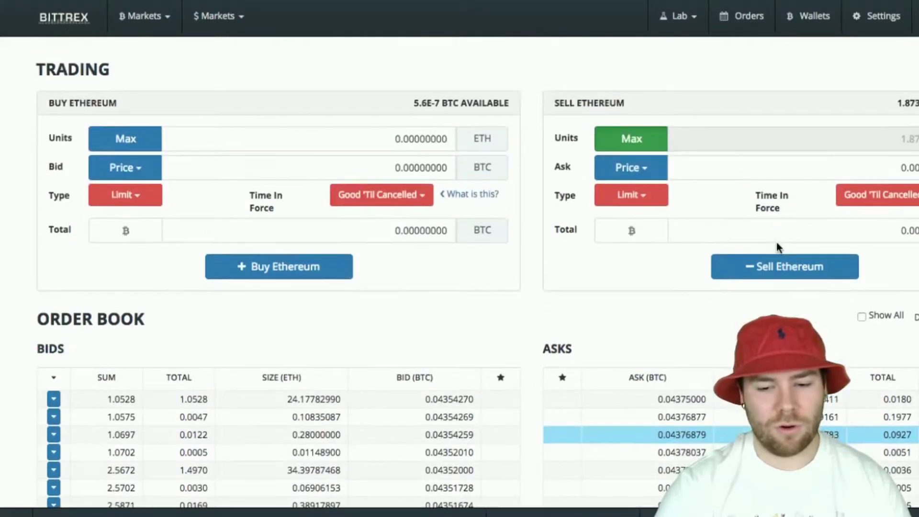
scroll(778, 248, down, 1)
scroll(776, 243, down, 1)
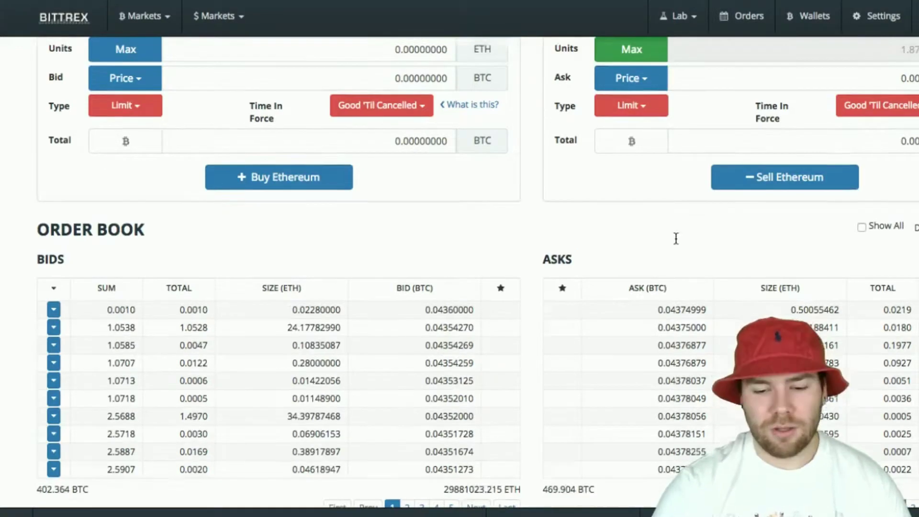
scroll(676, 239, down, 1)
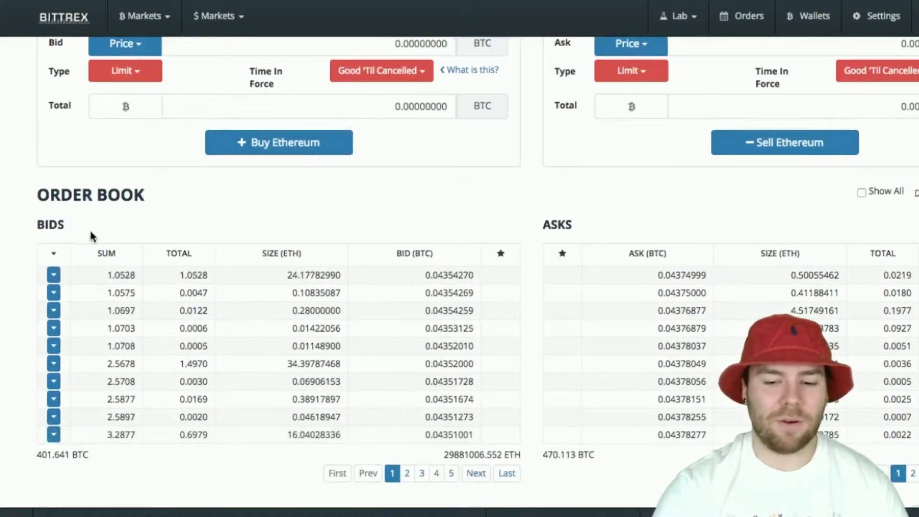
scroll(571, 269, up, 2)
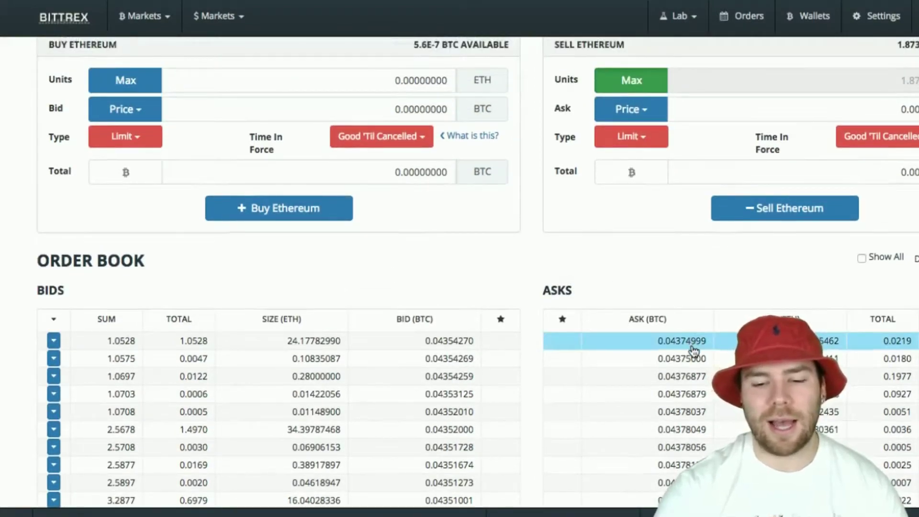
Reapply the maximum units in the Sell Ethereum form, view its ask price options without choosing one, and check the asks
scroll(694, 350, up, 1)
click(633, 101)
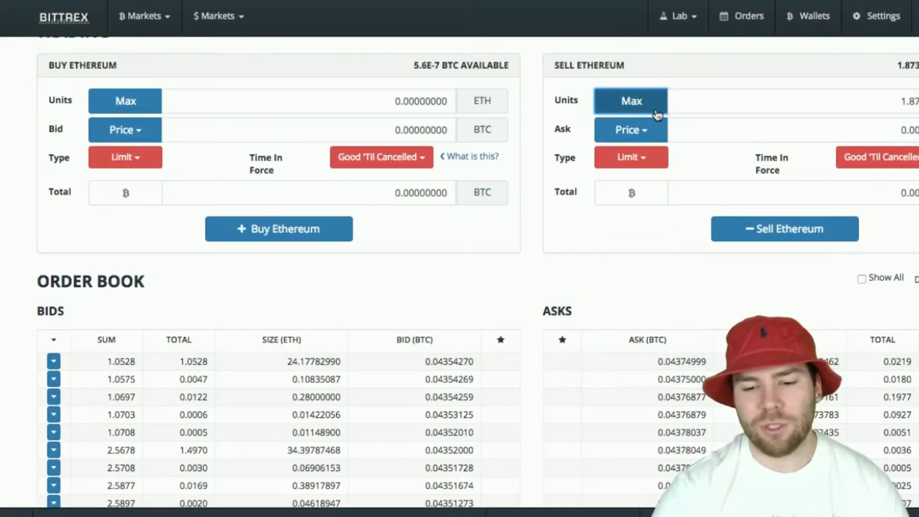
click(654, 137)
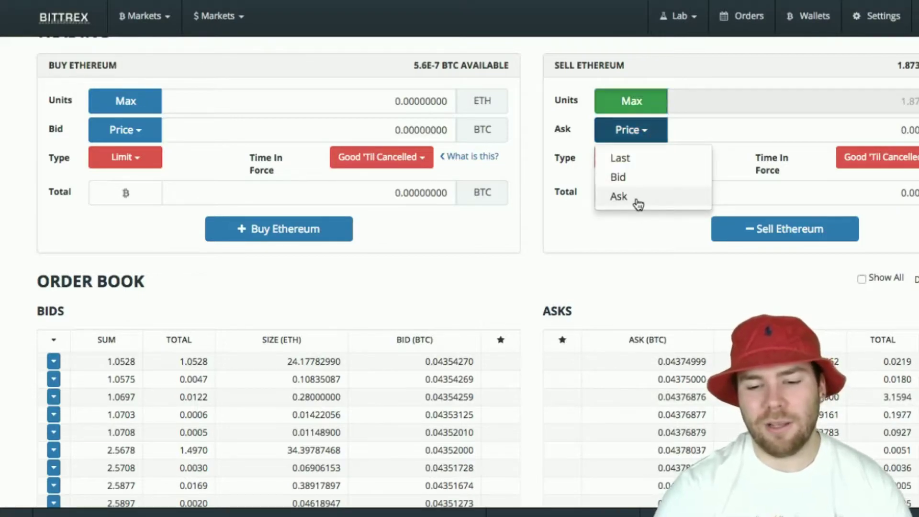
click(617, 324)
scroll(616, 324, down, 3)
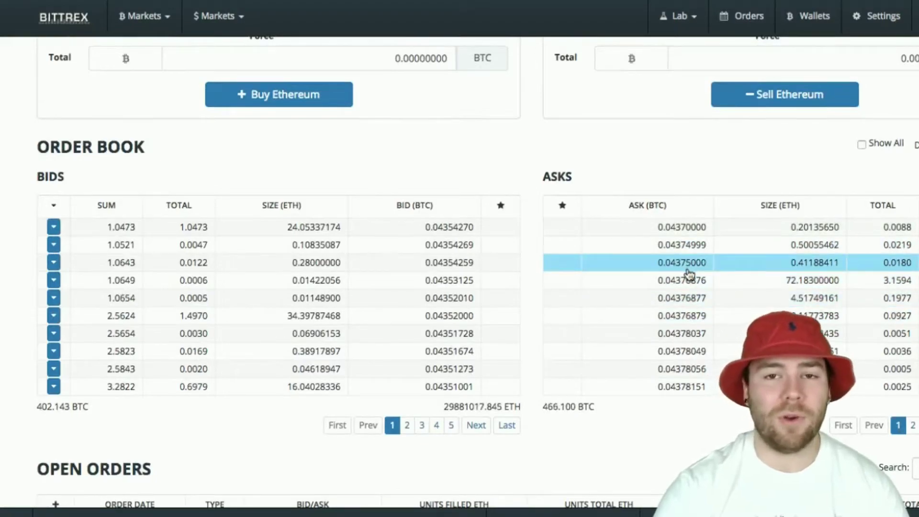
scroll(644, 113, up, 3)
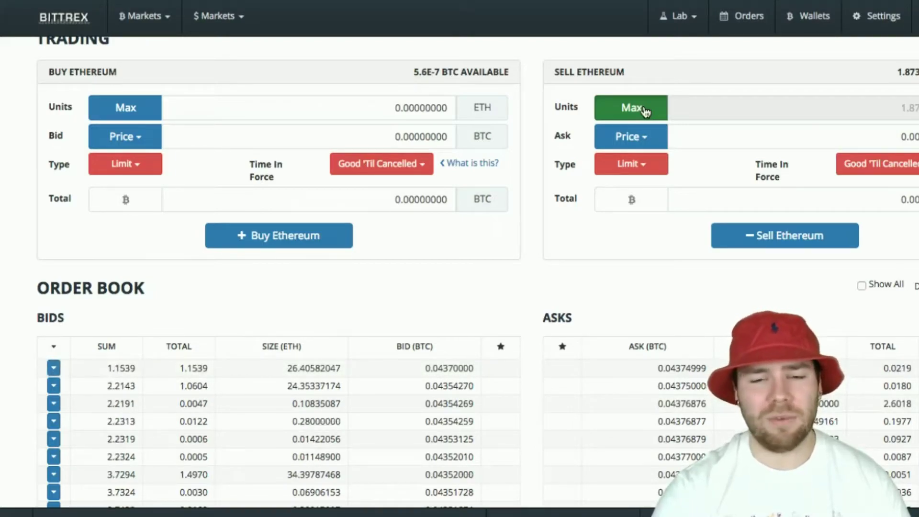
Examine the Ethereum market's timeline chart area and price statistics, comparing them with the trading forms underneath
scroll(852, 342, down, 1)
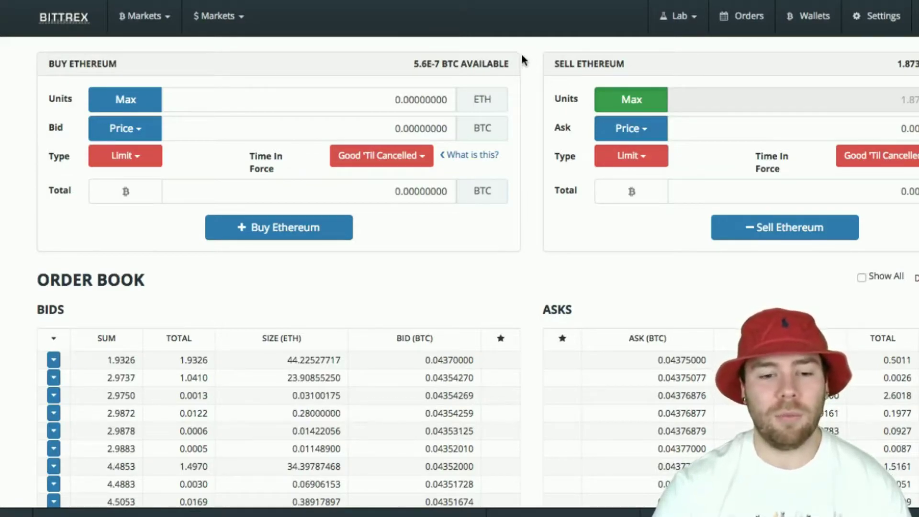
scroll(469, 153, up, 3)
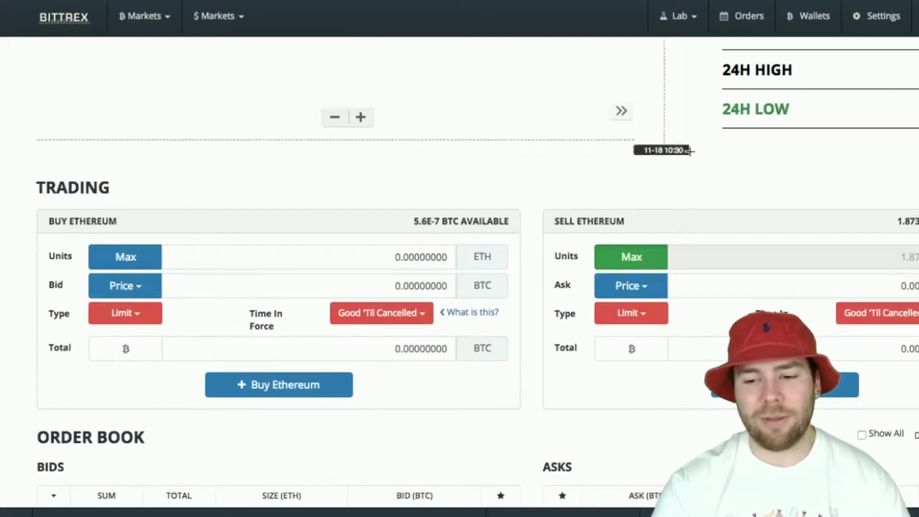
scroll(725, 166, up, 5)
scroll(725, 166, down, 7)
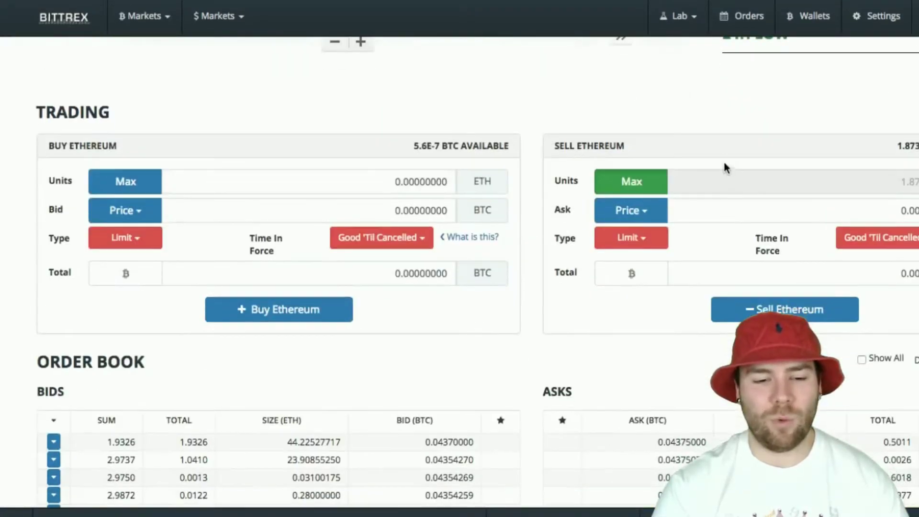
scroll(725, 171, up, 7)
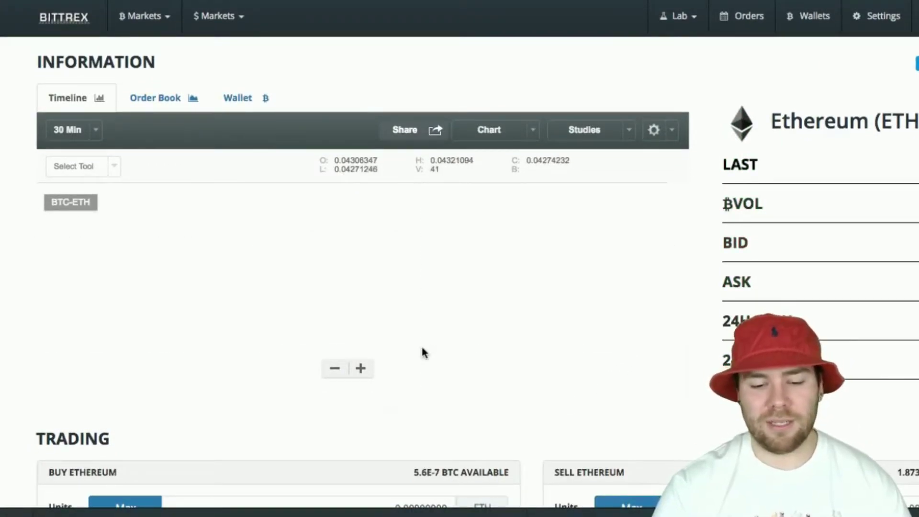
scroll(697, 84, down, 2)
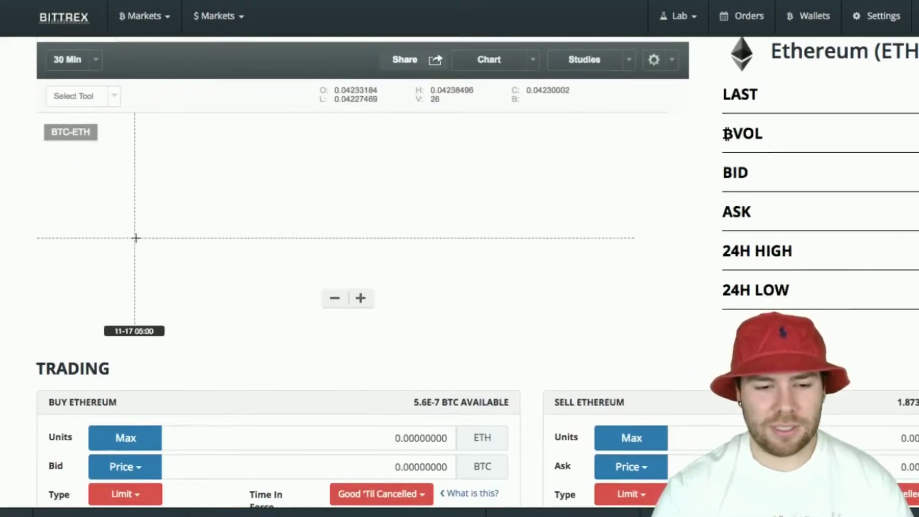
scroll(3, 194, down, 1)
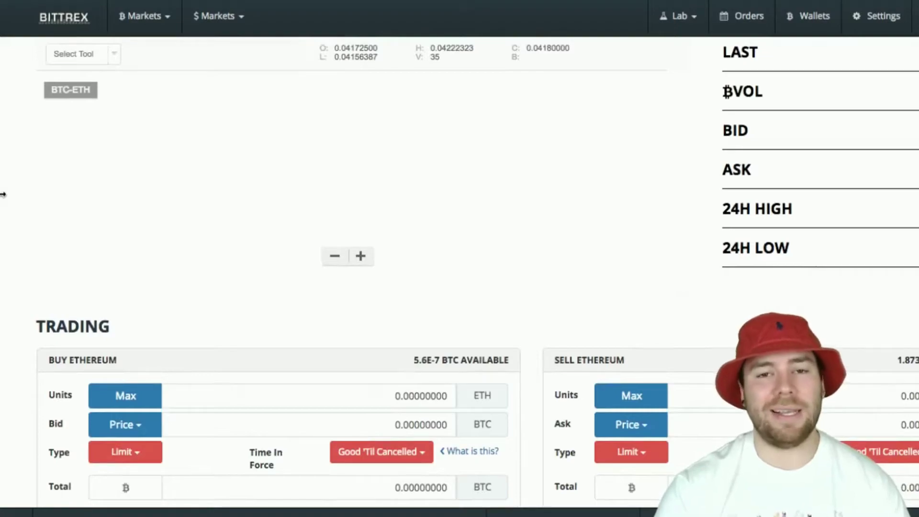
scroll(3, 194, down, 2)
scroll(3, 194, up, 4)
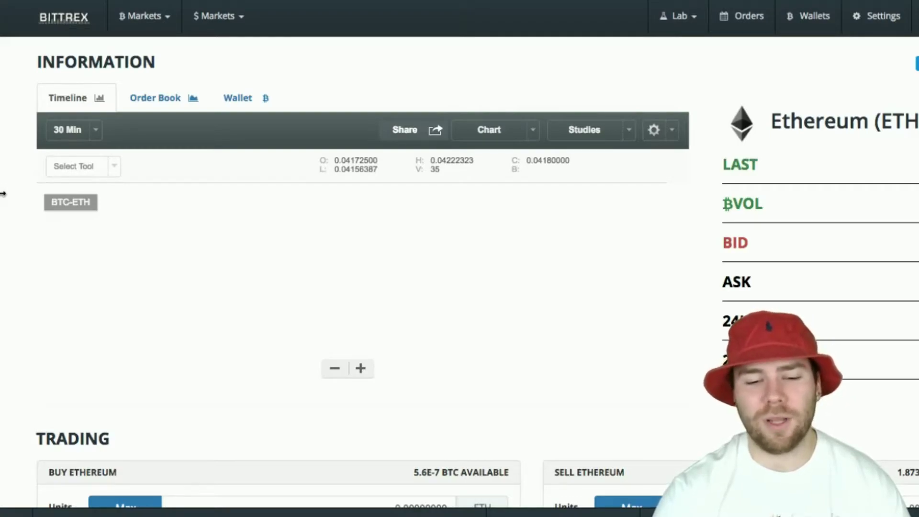
Clear the "eth" search in the Bitcoin markets list, sort the list by Name and open the maximum rows options
click(143, 16)
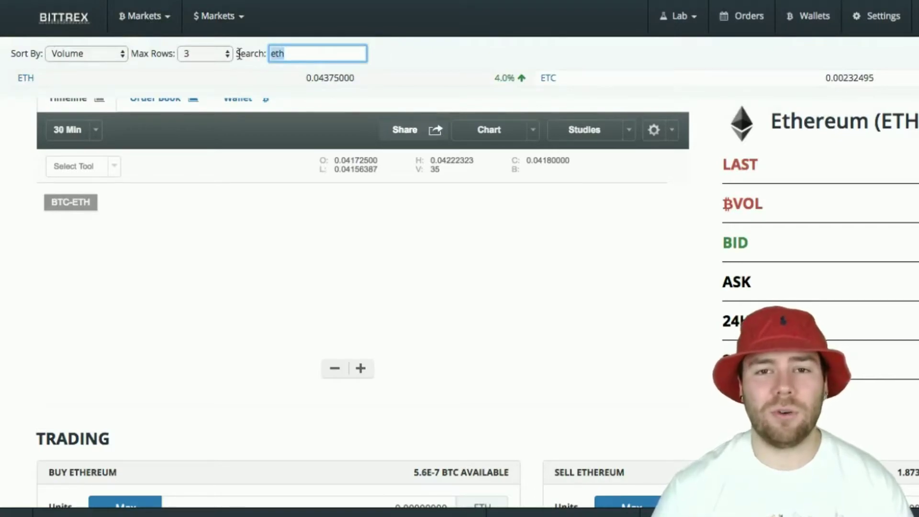
key(BackSpace)
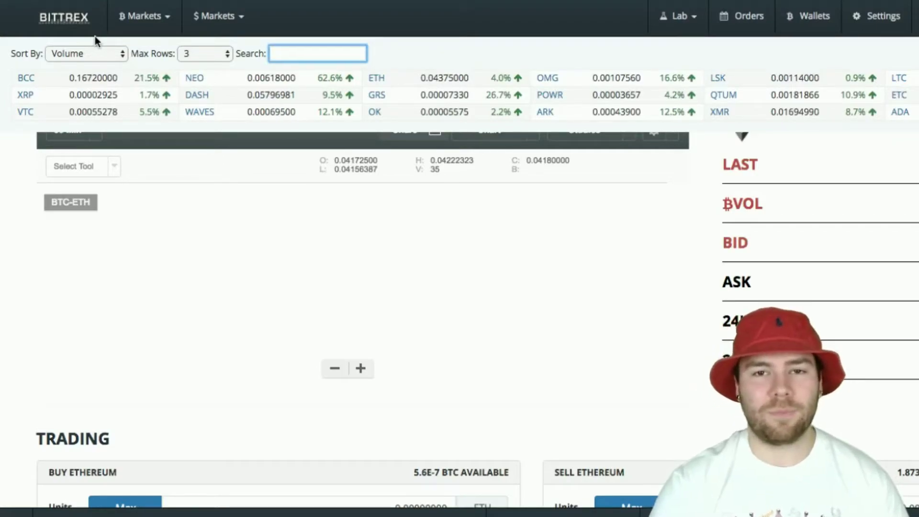
click(122, 55)
click(151, 23)
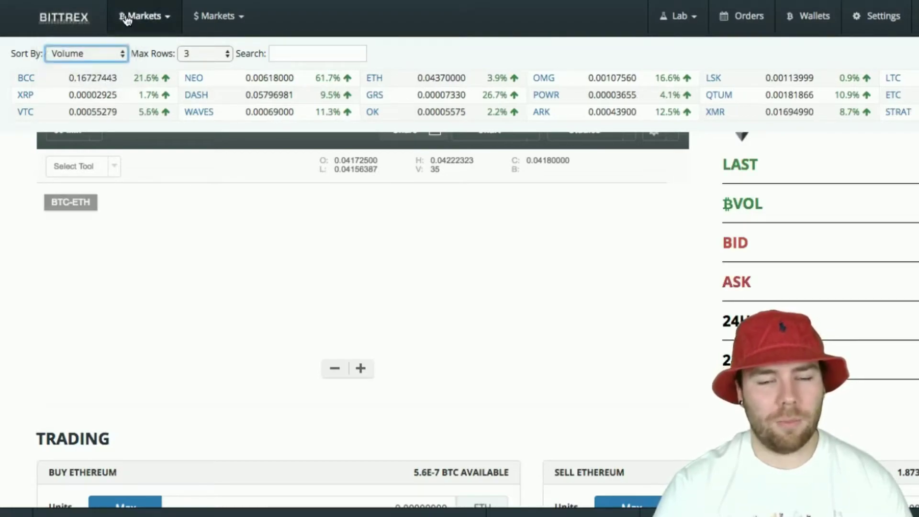
click(123, 57)
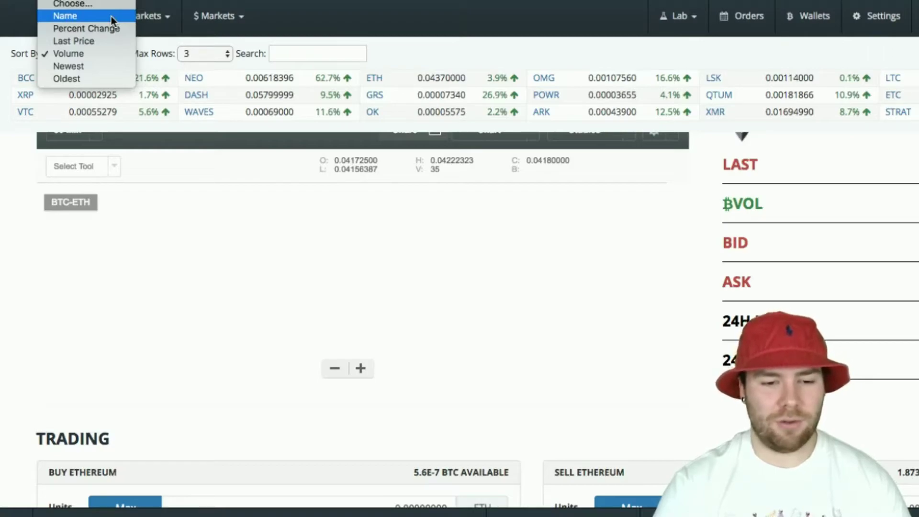
click(111, 16)
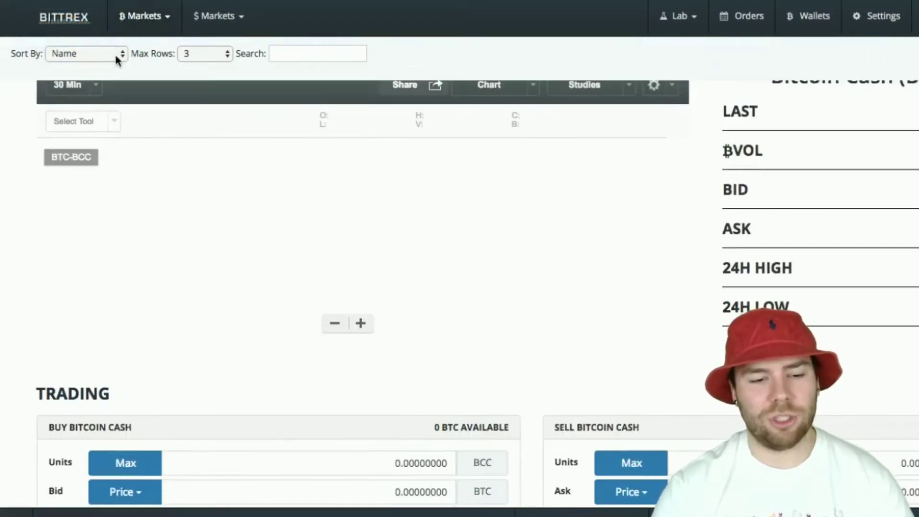
click(226, 58)
click(216, 93)
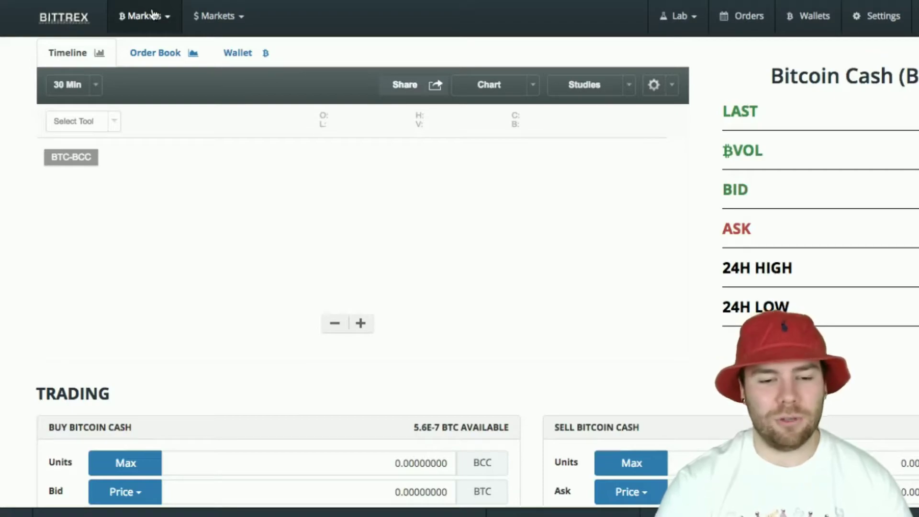
Go to the Bittrex home page and sort the Bitcoin Markets table by market in ascending order
click(153, 14)
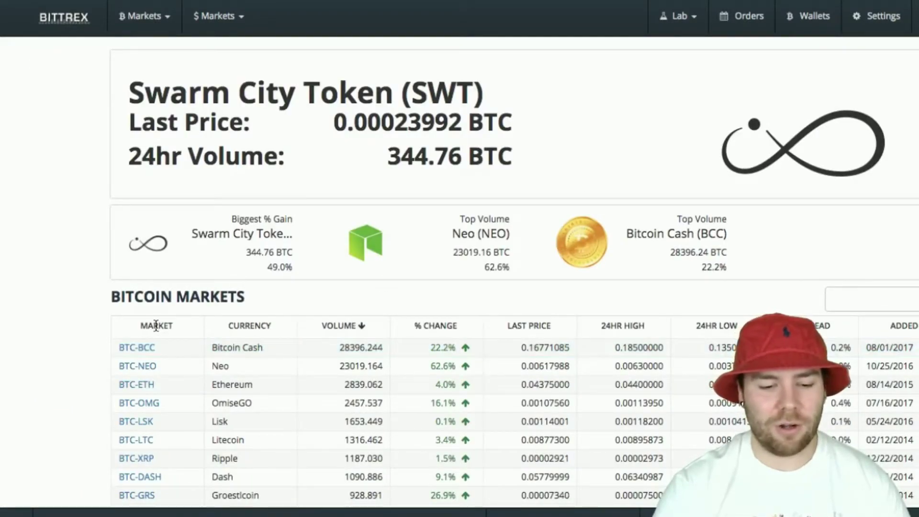
click(177, 328)
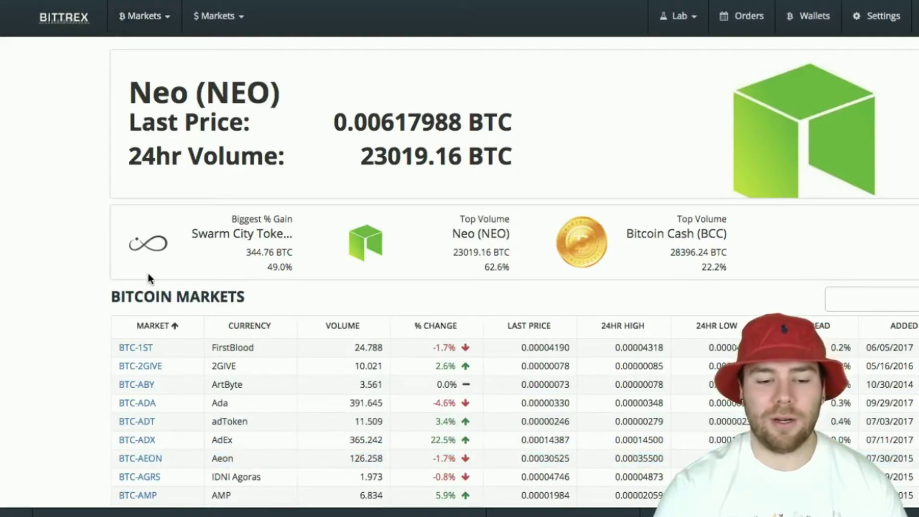
scroll(277, 323, down, 2)
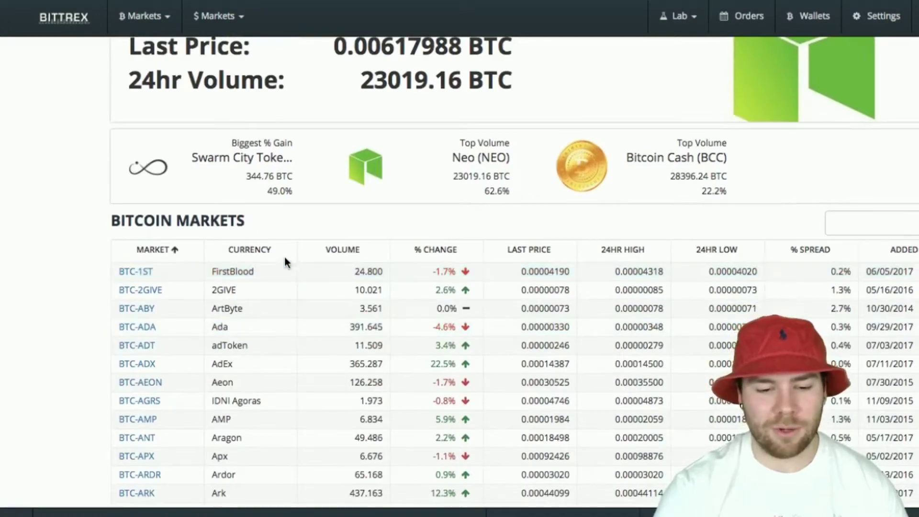
scroll(285, 260, down, 1)
Sort the Bitcoin Markets table by currency in both directions, followed by volume from lowest and from highest
click(283, 212)
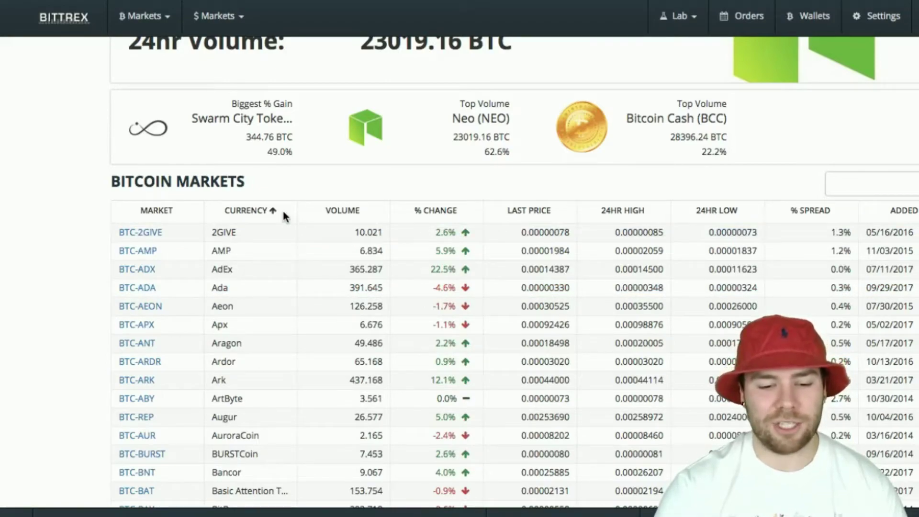
click(284, 212)
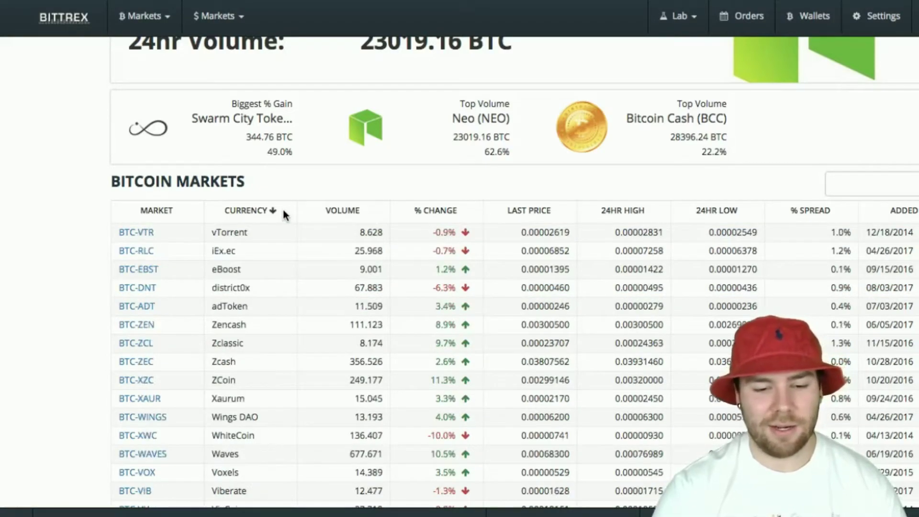
click(378, 213)
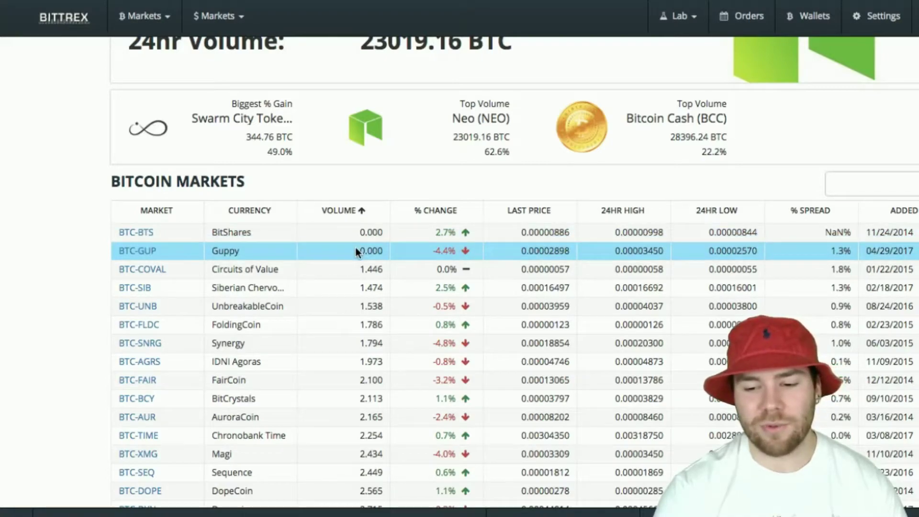
click(362, 211)
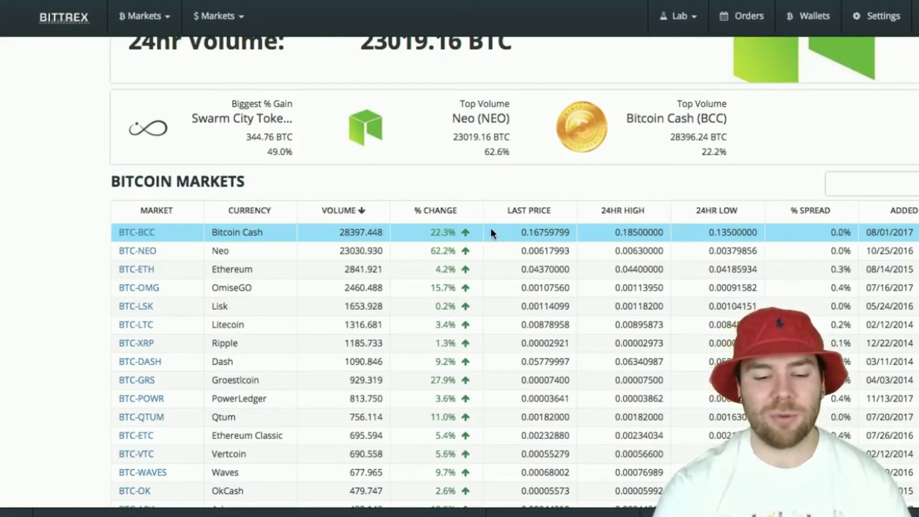
Sort the Bitcoin Markets table by percent change in ascending order and examine the coins with the largest losses
click(462, 209)
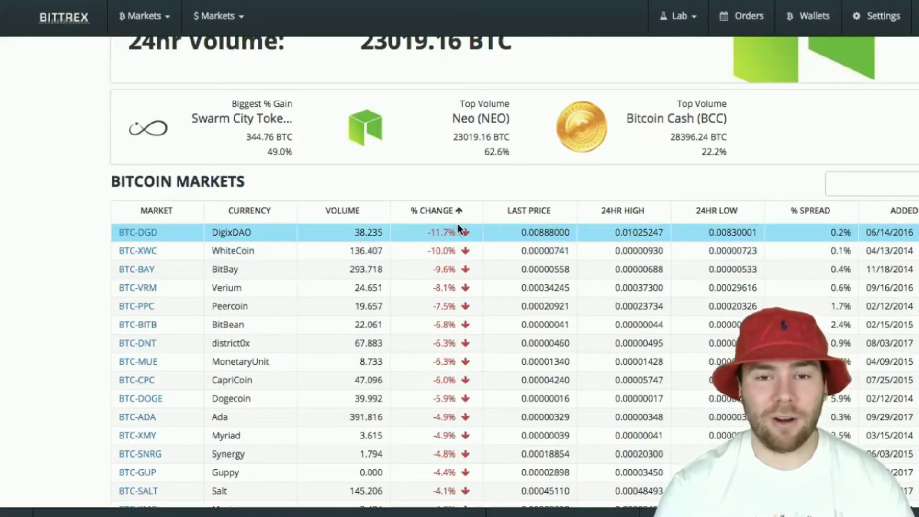
scroll(458, 243, down, 2)
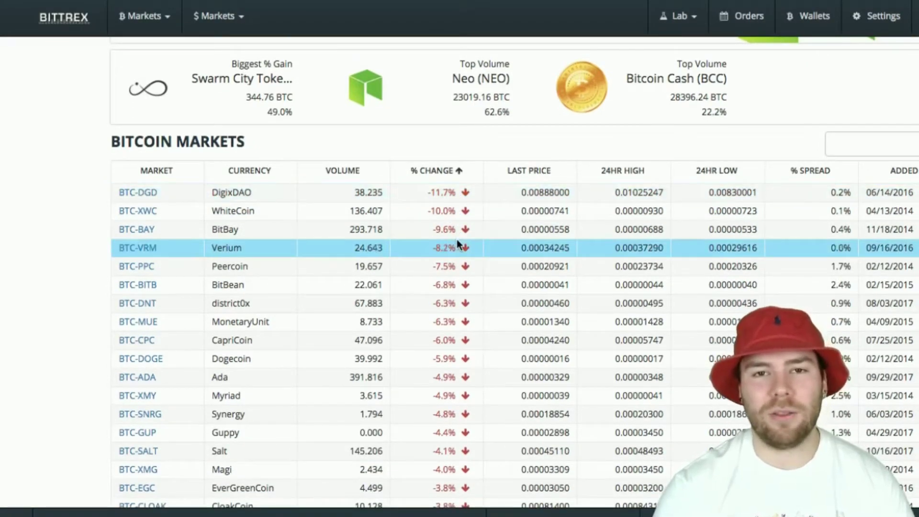
scroll(457, 244, up, 3)
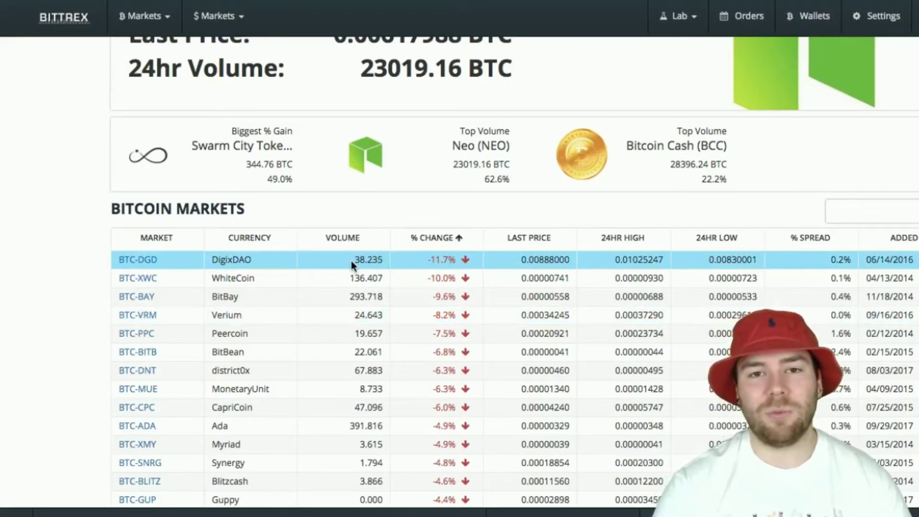
scroll(353, 265, down, 1)
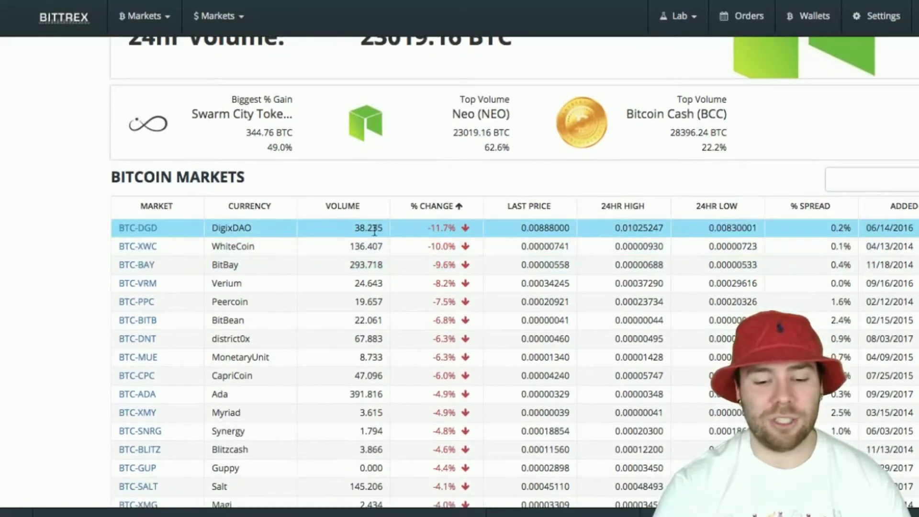
scroll(446, 257, up, 1)
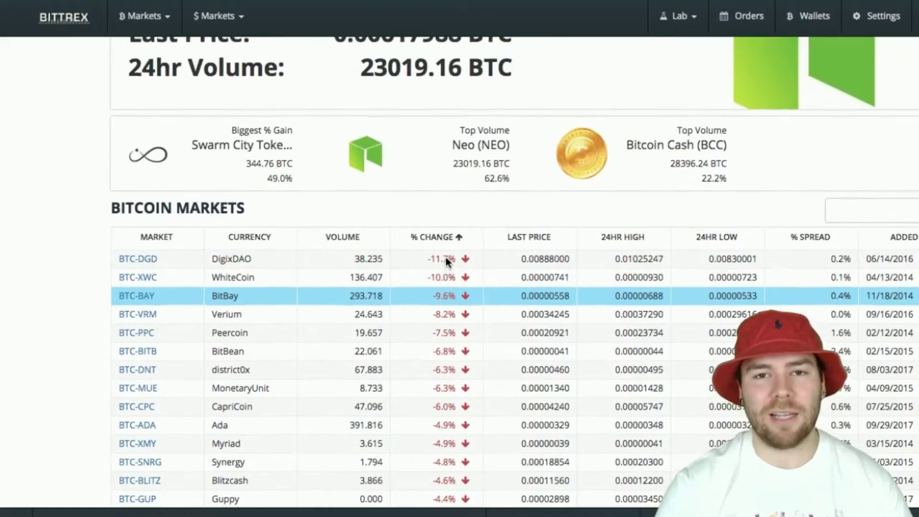
scroll(446, 257, up, 1)
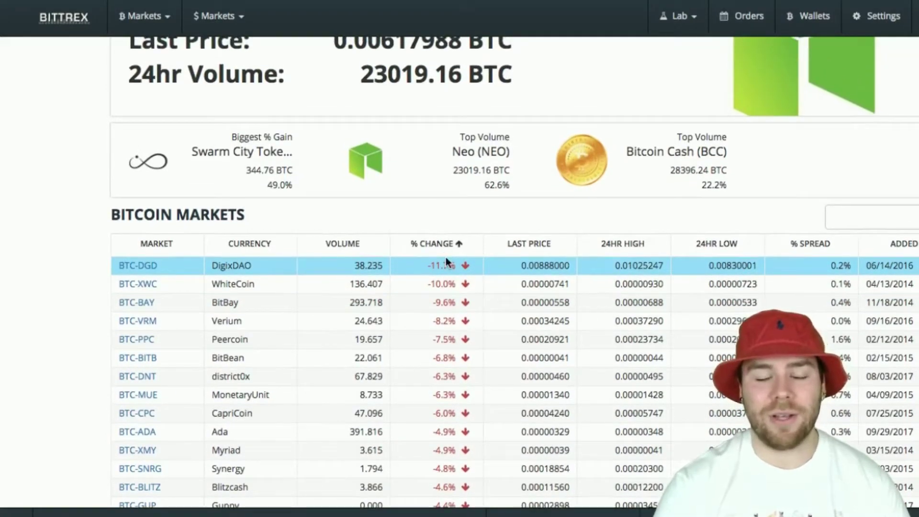
scroll(446, 261, down, 4)
Sort the Bitcoin Markets table by last price in both directions, followed by percent spread in descending order
click(556, 126)
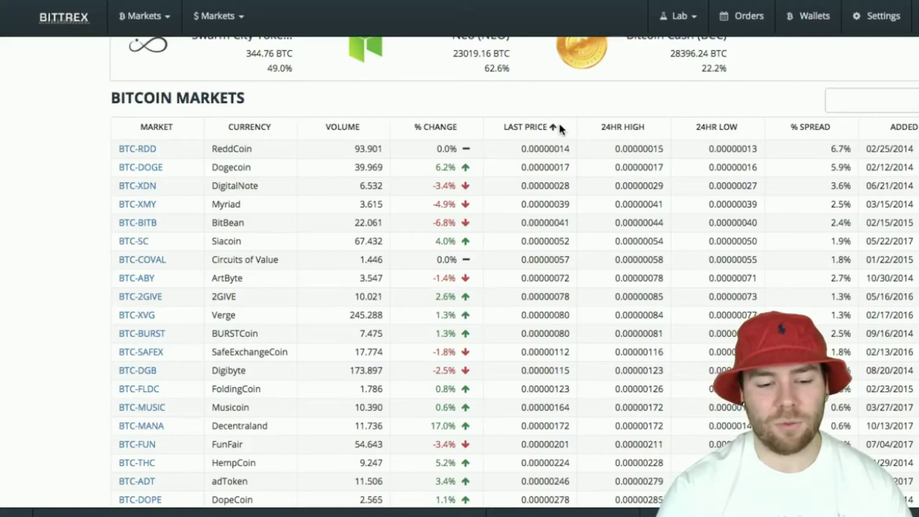
click(560, 127)
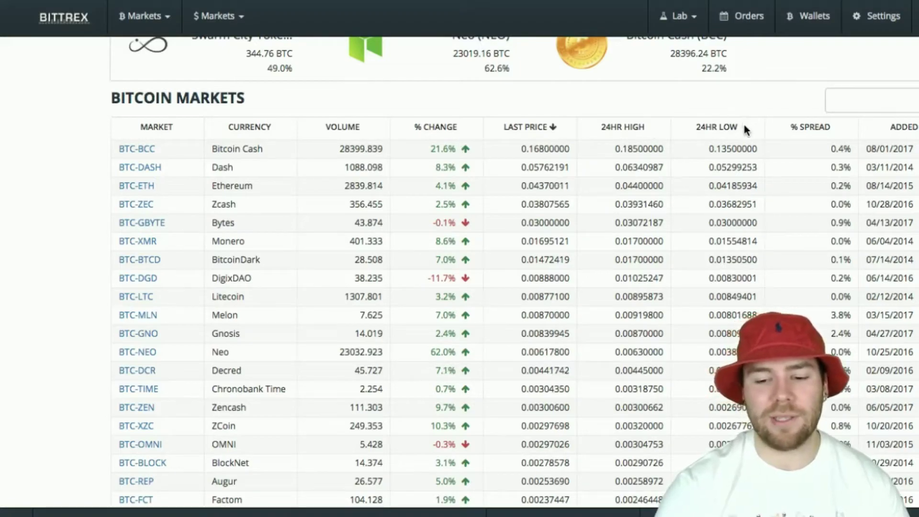
click(839, 129)
click(839, 129)
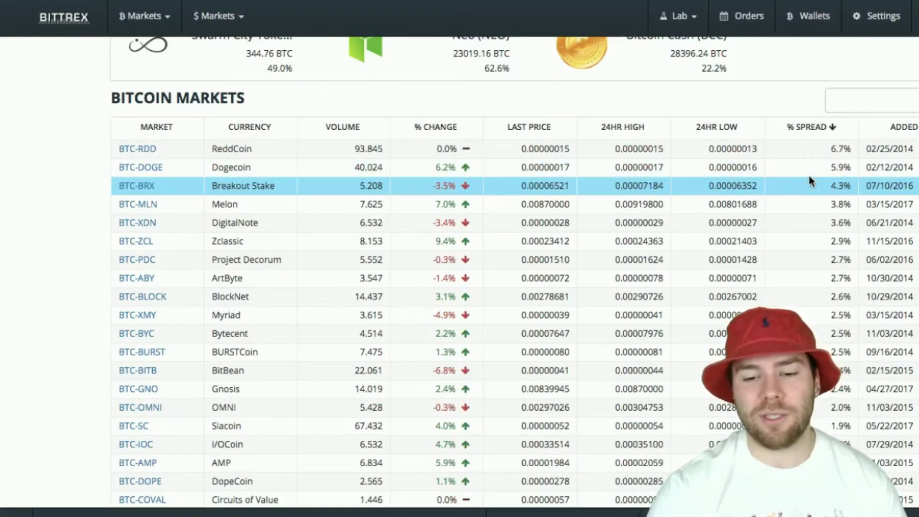
scroll(809, 178, down, 2)
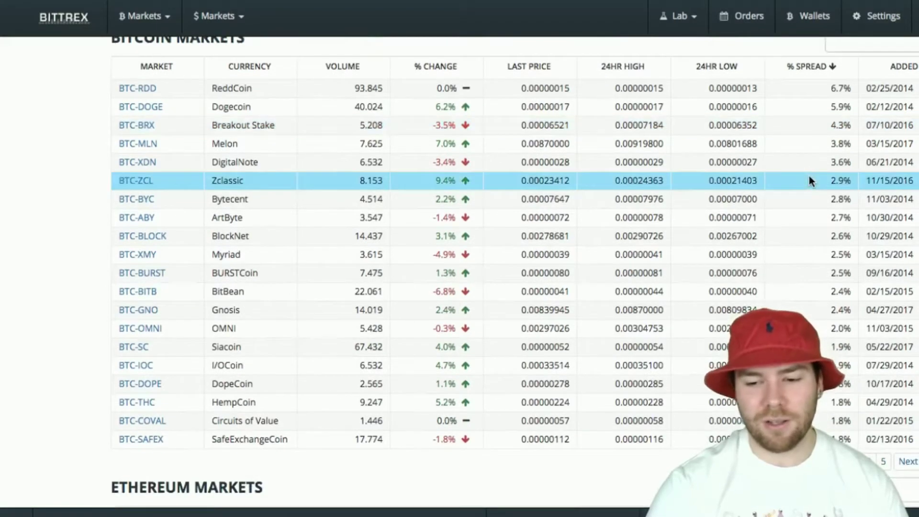
scroll(809, 177, up, 5)
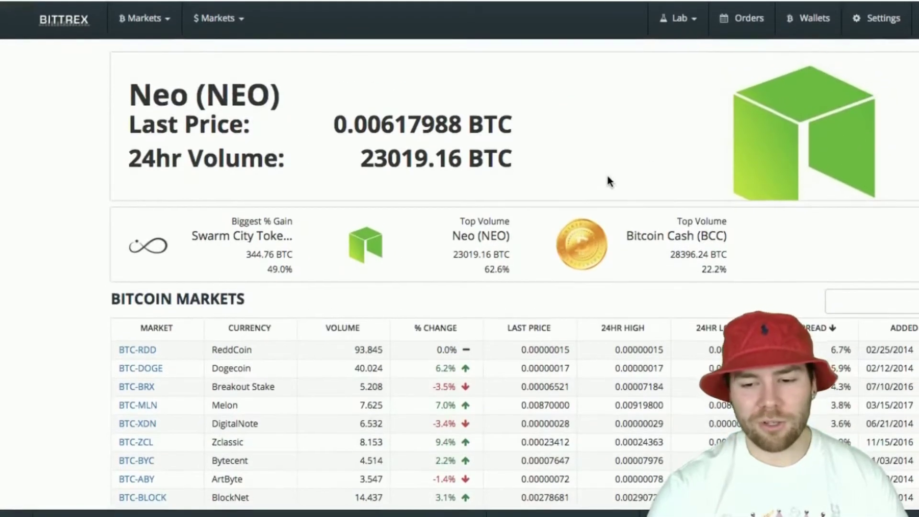
Open the ArtByte (BTC-ABY) market from the Bitcoin Markets table and look over its timeline chart and trading forms
scroll(608, 180, down, 3)
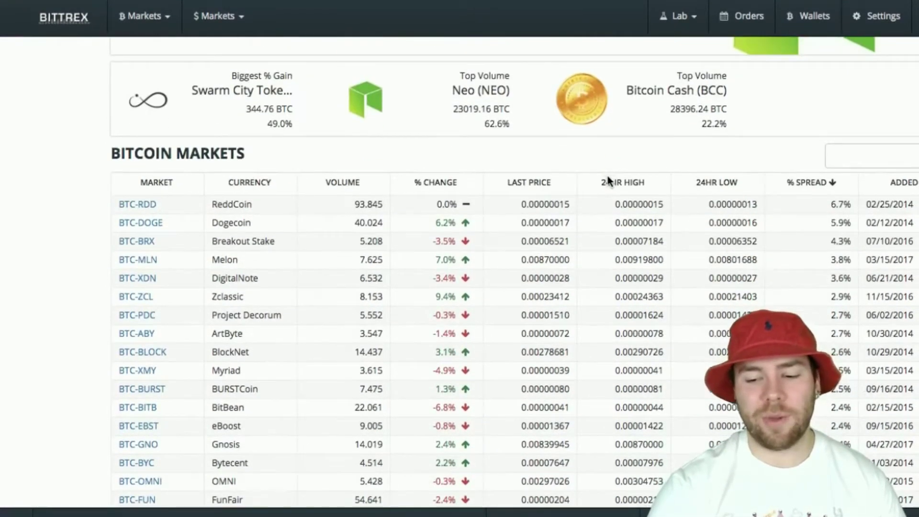
click(139, 315)
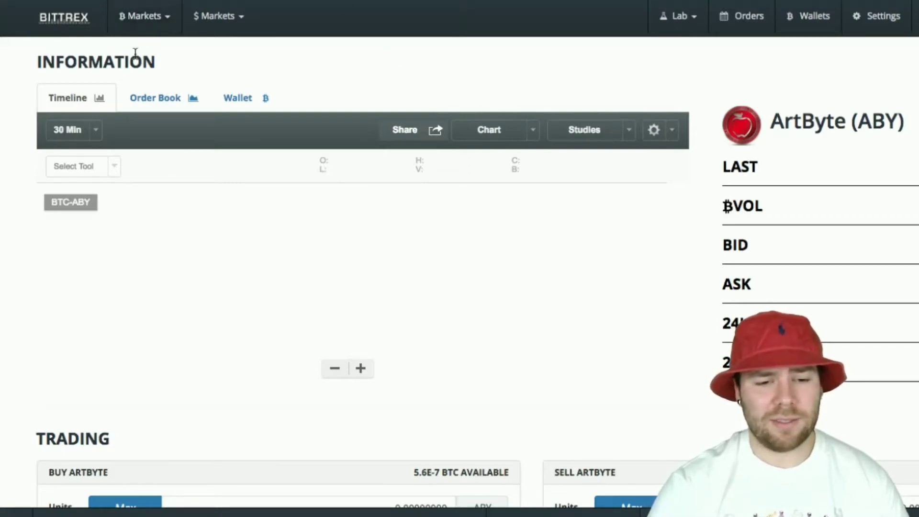
scroll(247, 139, down, 1)
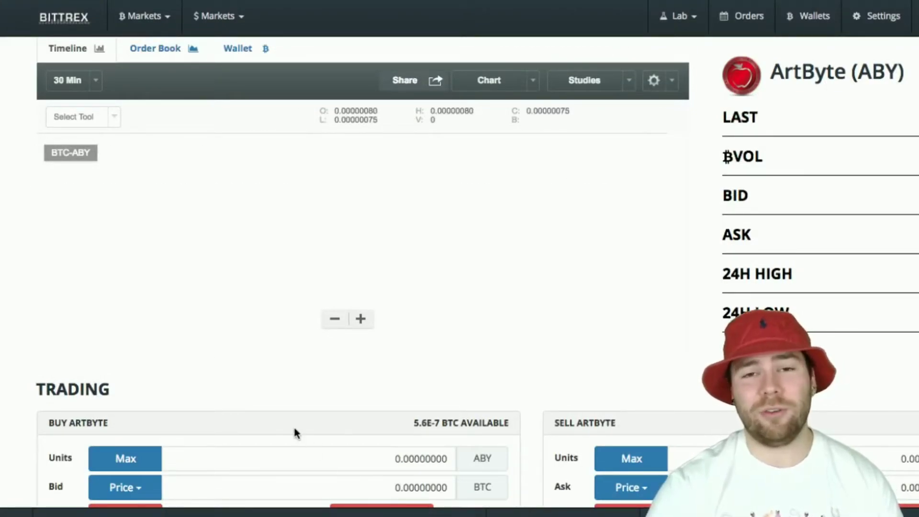
scroll(294, 426, down, 1)
scroll(295, 430, up, 2)
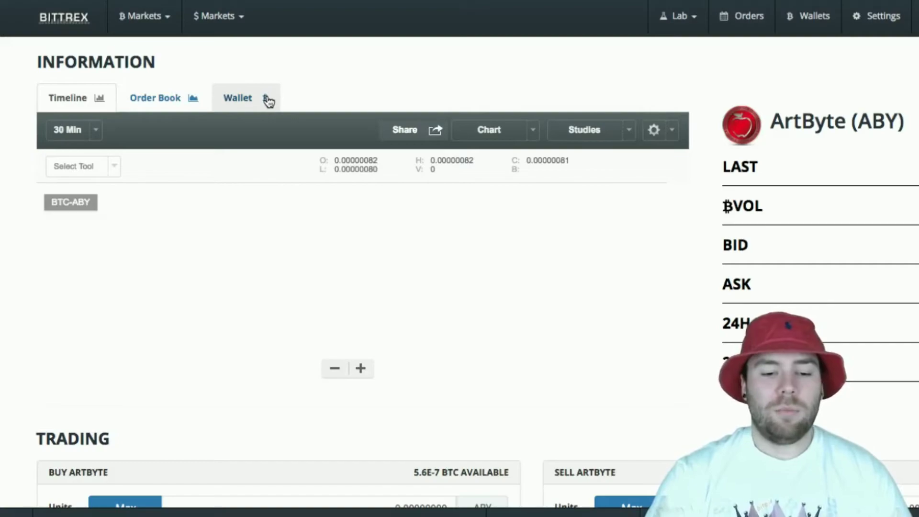
Compare the ArtByte market's order book with its timeline and examine the bids and asks depth chart
click(181, 96)
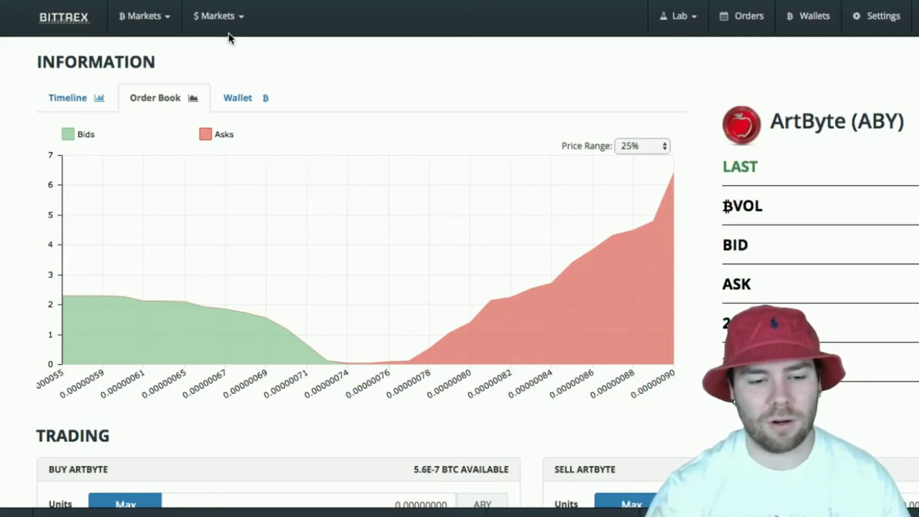
click(105, 103)
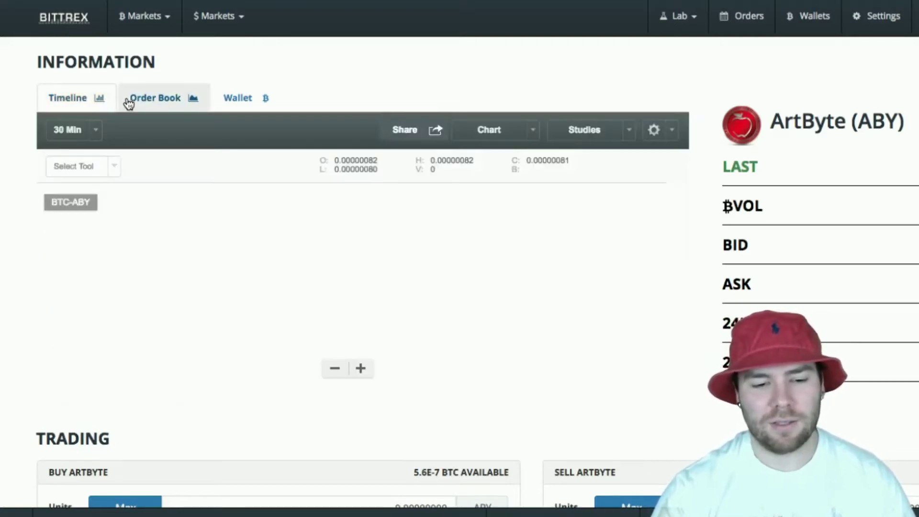
click(137, 100)
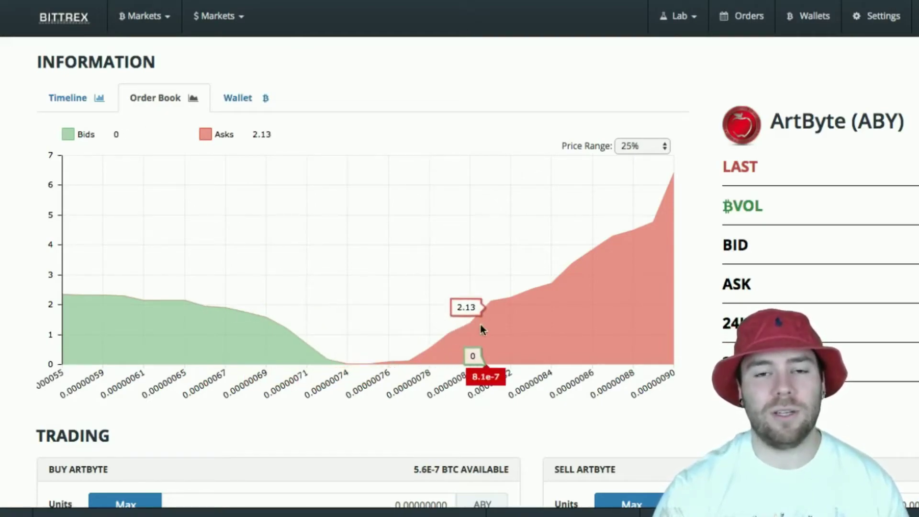
Show the ArtByte wallet within the market page and look over its deposit and withdrawal forms
click(254, 104)
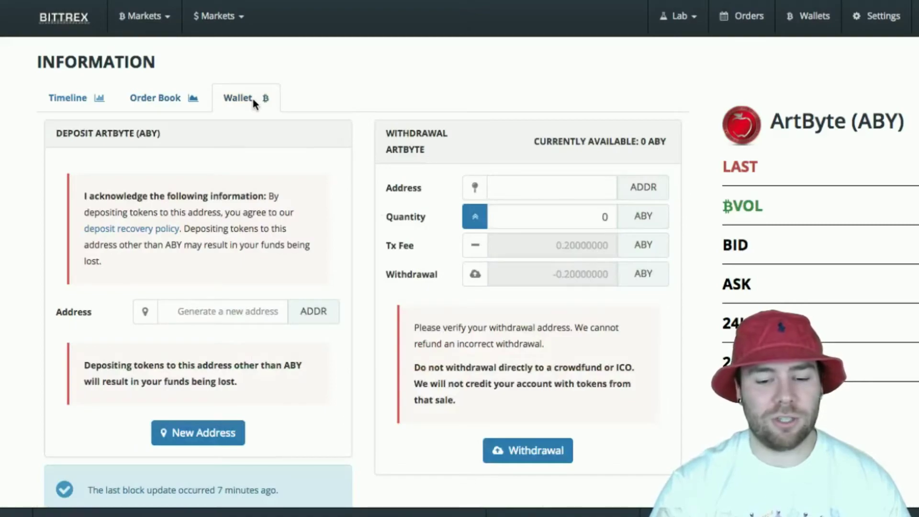
scroll(372, 69, down, 1)
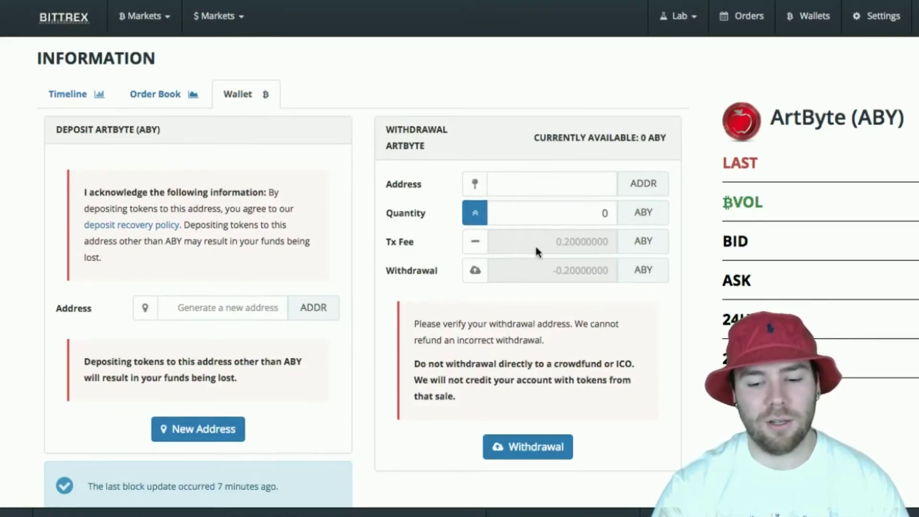
scroll(591, 260, down, 1)
scroll(591, 260, up, 1)
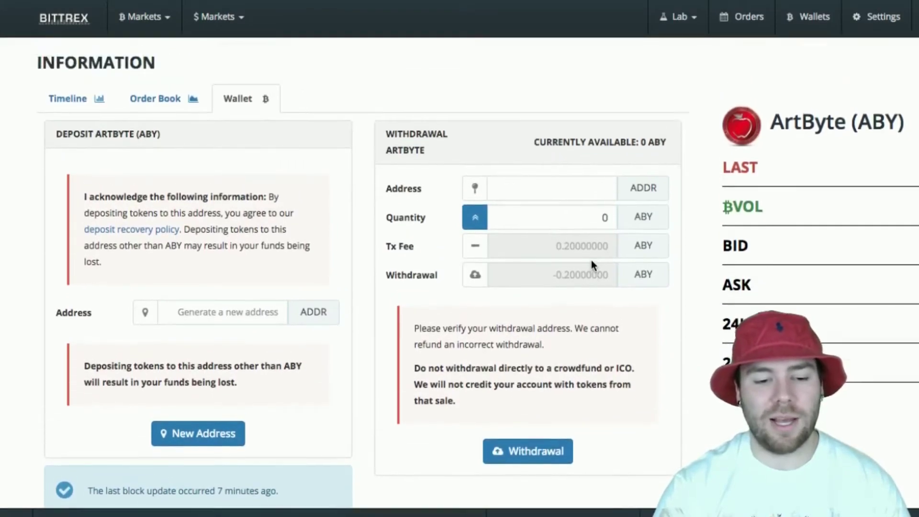
scroll(590, 260, down, 2)
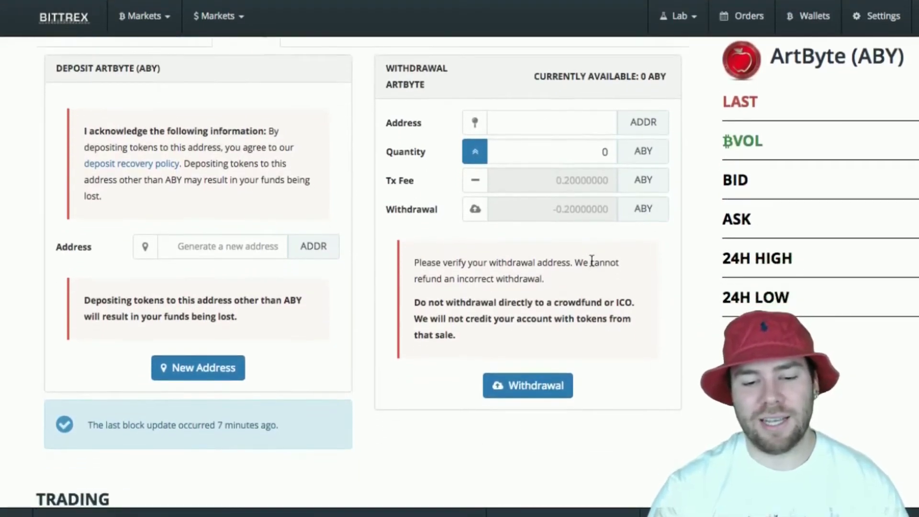
scroll(592, 261, down, 3)
scroll(591, 260, up, 5)
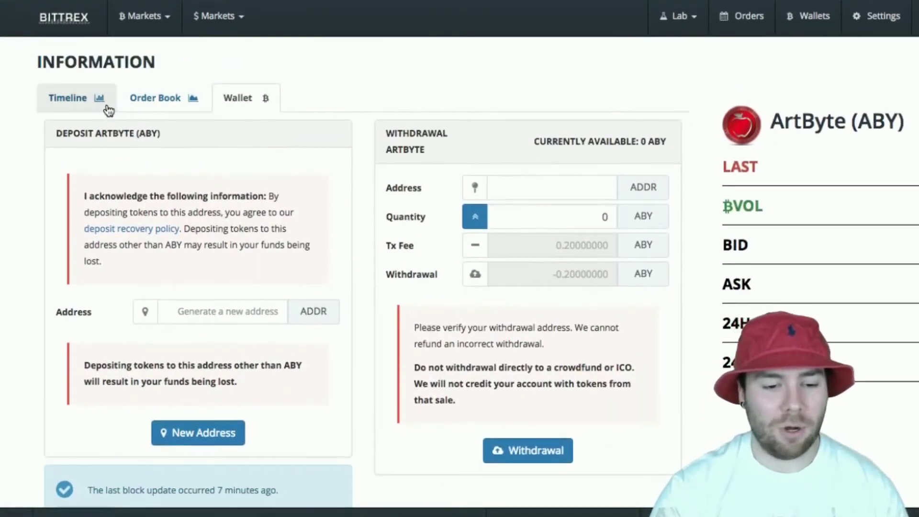
Revisit the ArtByte order book, and return to the wallet to review the withdrawal form's address, quantity and fee fields
click(172, 96)
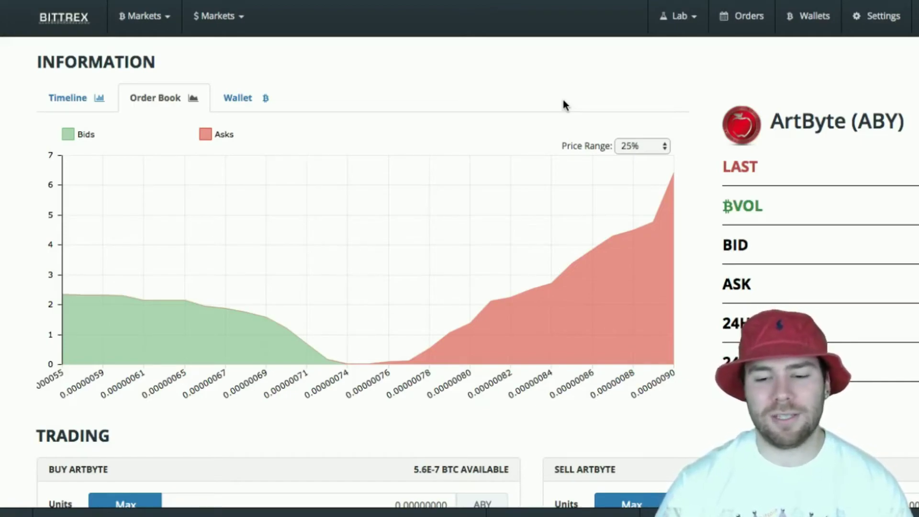
click(257, 98)
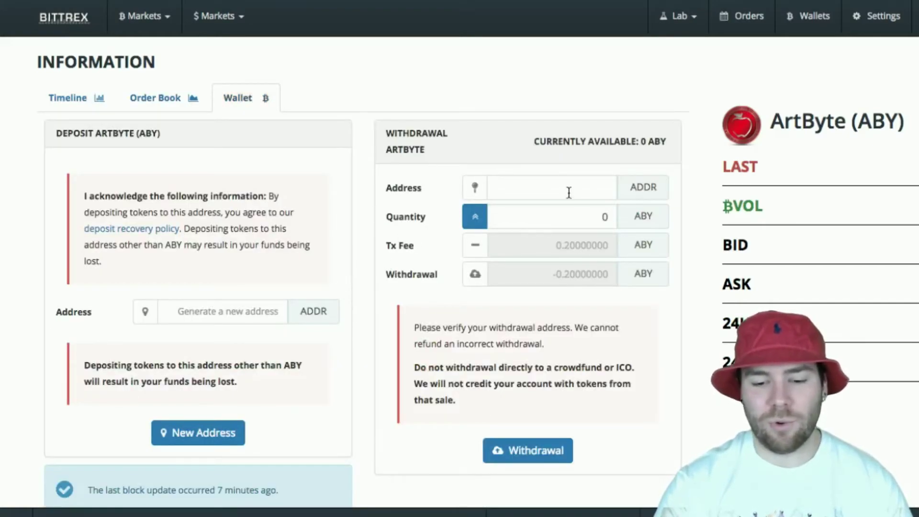
click(599, 194)
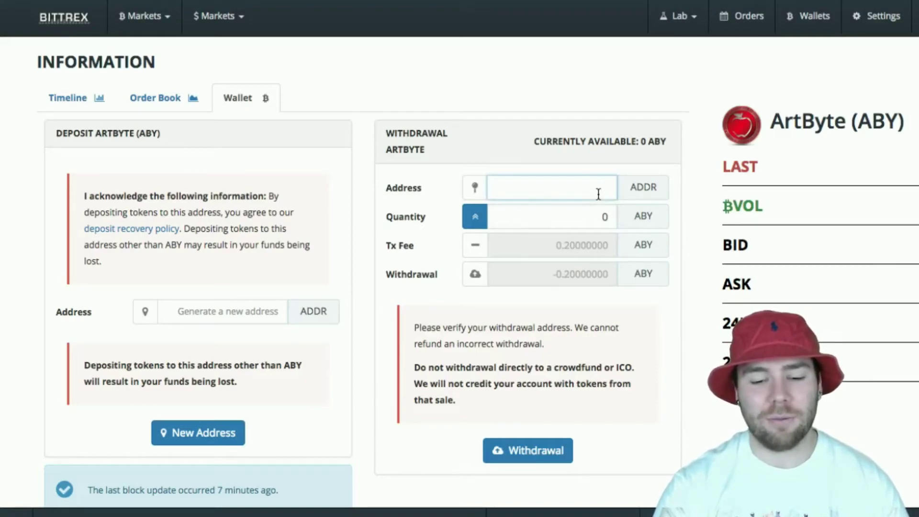
click(596, 221)
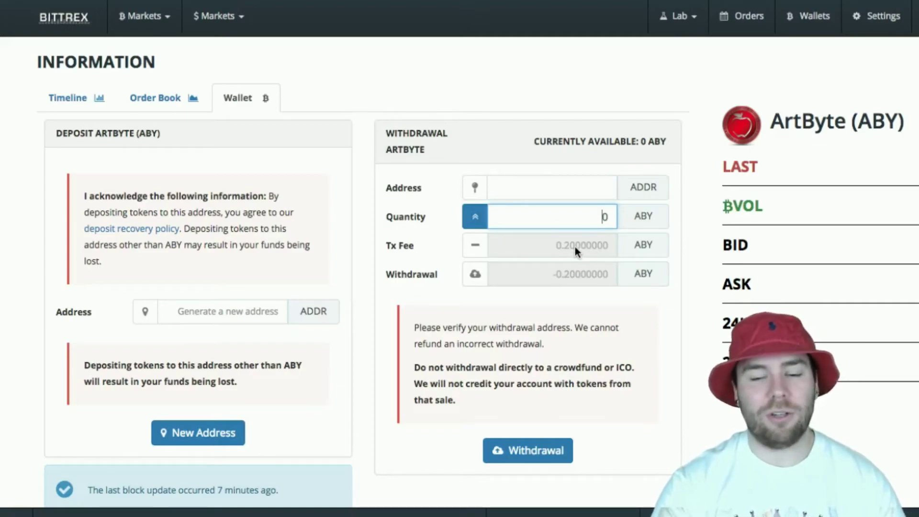
scroll(612, 320, down, 3)
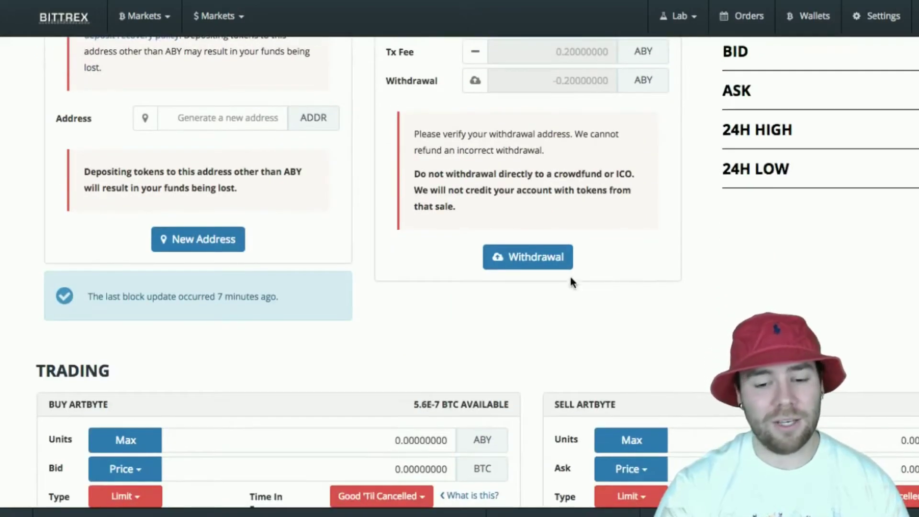
scroll(558, 266, up, 4)
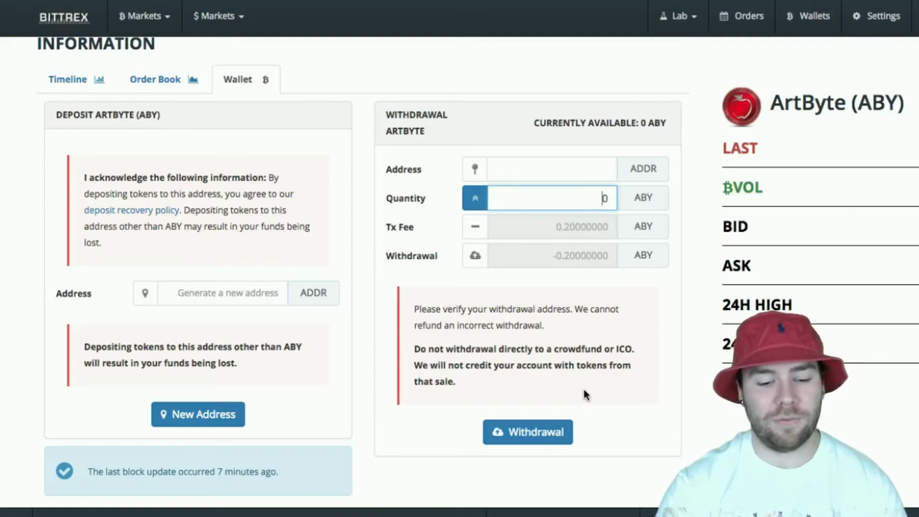
scroll(584, 389, down, 2)
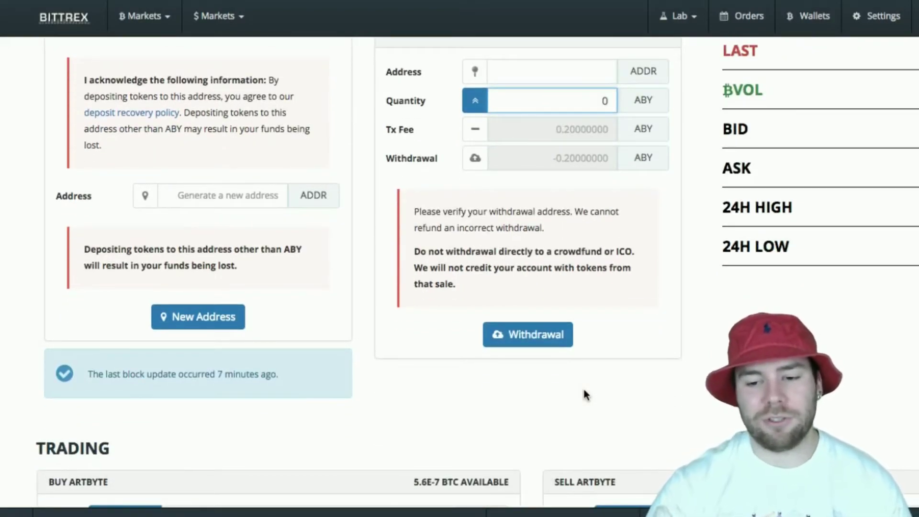
Go to the account's Wallets page and look over the account balances
click(813, 16)
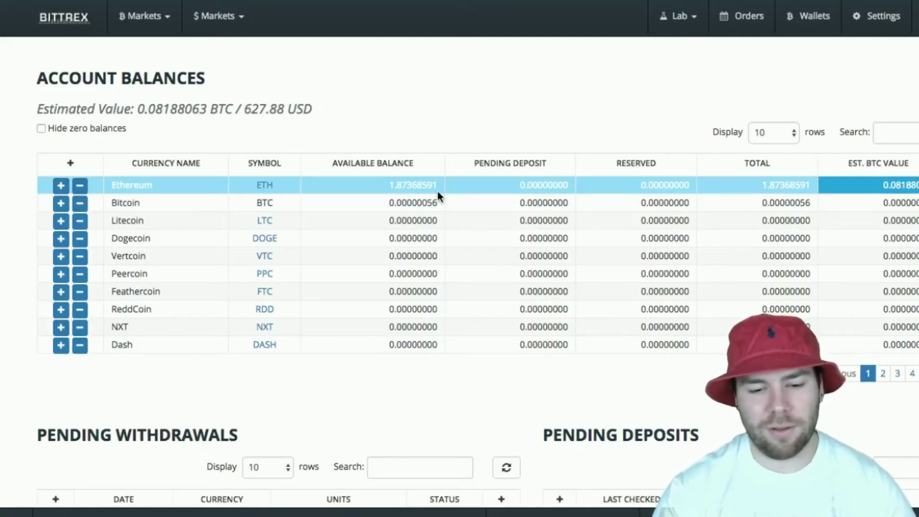
scroll(438, 191, down, 1)
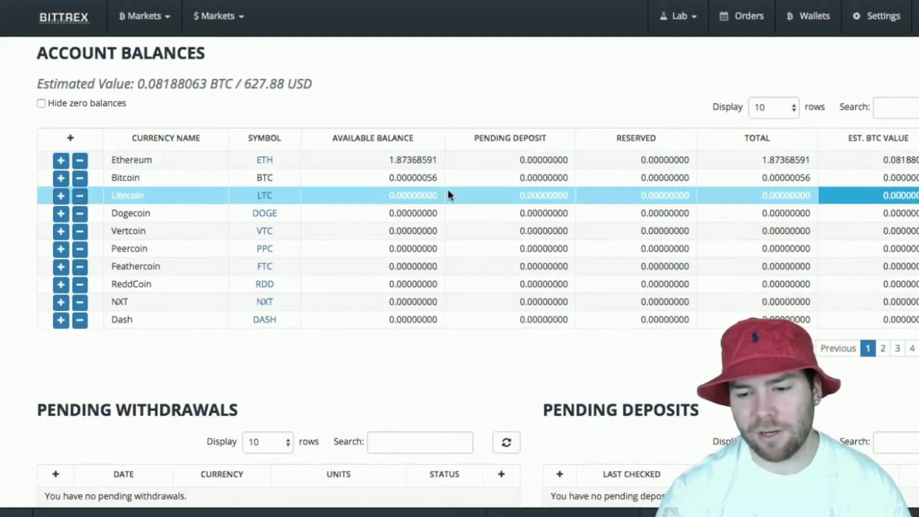